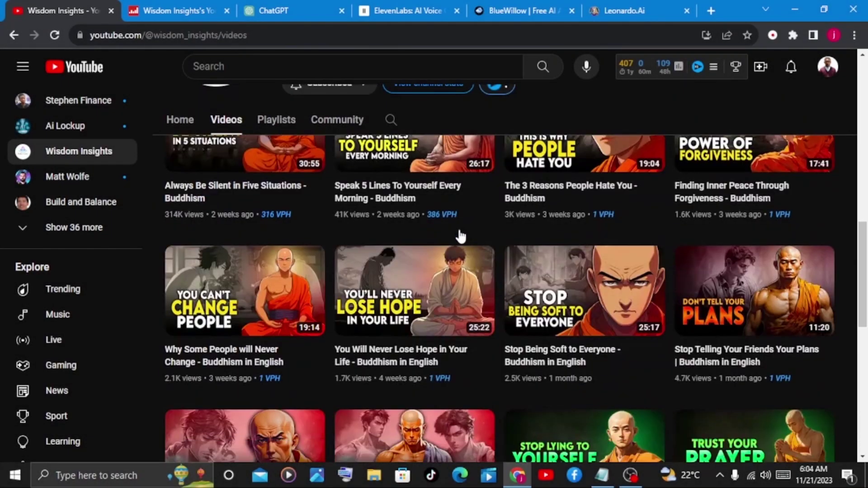
Switch to the Social Blade tab to see the channel's statistics
{"action": "left_click", "coordinate": [180, 8]}
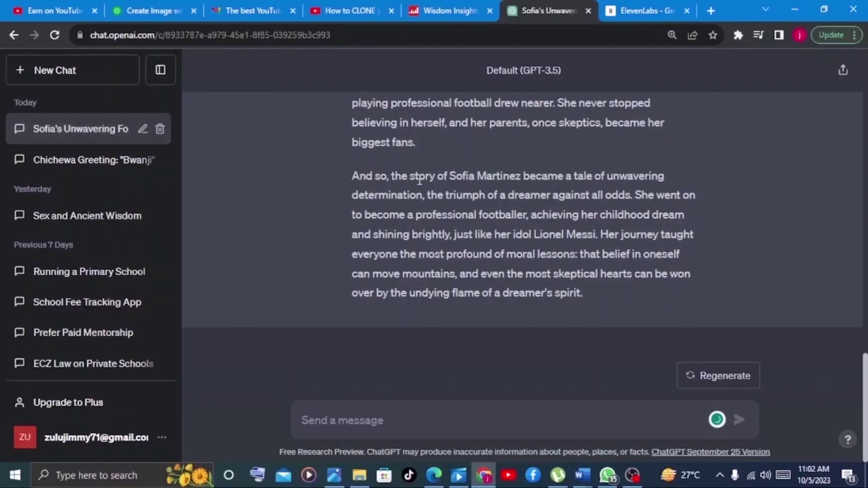
{"action": "scroll", "coordinate": [419, 179], "scroll_direction": "up", "scroll_amount": 5}
{"action": "scroll", "coordinate": [419, 179], "scroll_direction": "up", "scroll_amount": 3}
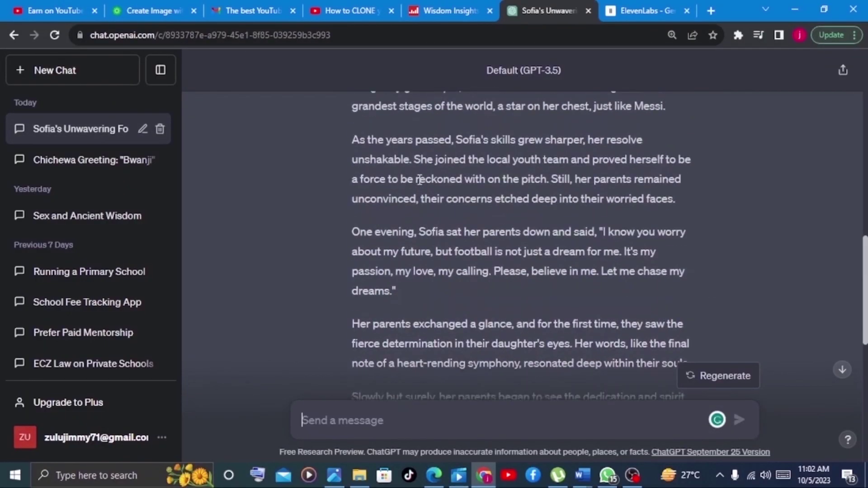
{"action": "scroll", "coordinate": [419, 179], "scroll_direction": "up", "scroll_amount": 3}
{"action": "scroll", "coordinate": [407, 166], "scroll_direction": "up", "scroll_amount": 3}
{"action": "scroll", "coordinate": [405, 165], "scroll_direction": "up", "scroll_amount": 2}
{"action": "scroll", "coordinate": [390, 155], "scroll_direction": "up", "scroll_amount": 4}
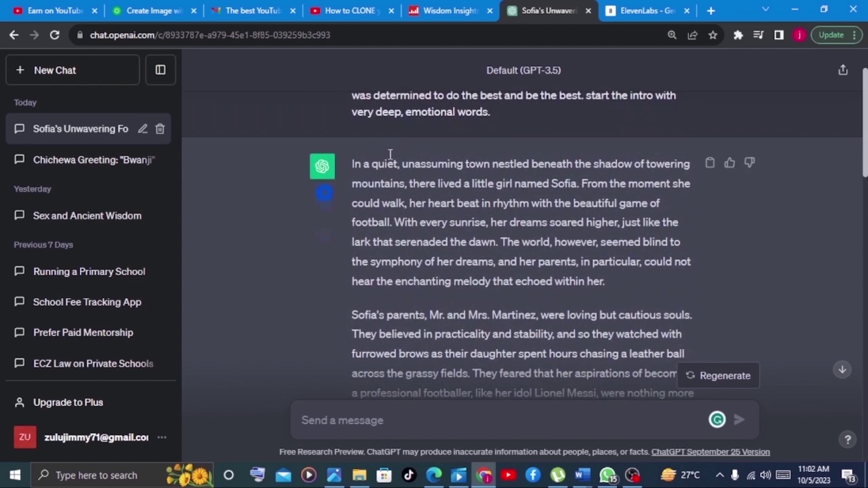
{"action": "scroll", "coordinate": [389, 155], "scroll_direction": "up", "scroll_amount": 2}
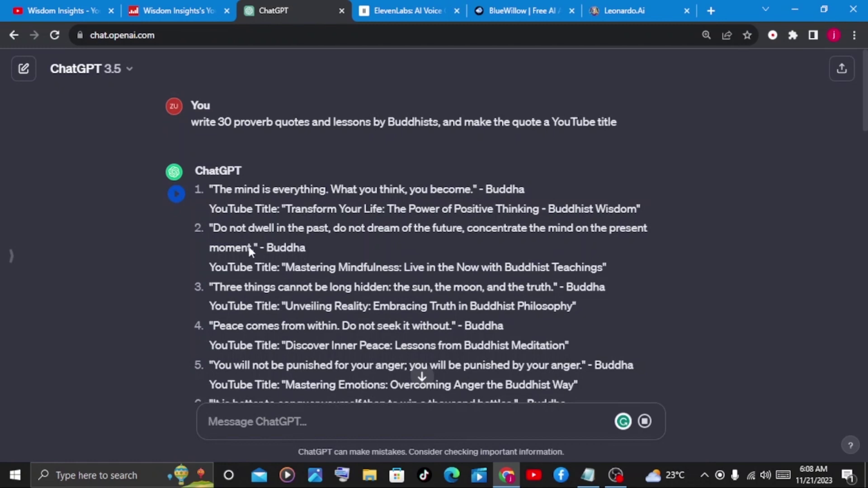
{"action": "scroll", "coordinate": [248, 246], "scroll_direction": "down", "scroll_amount": 2}
{"action": "scroll", "coordinate": [249, 247], "scroll_direction": "down", "scroll_amount": 8}
{"action": "scroll", "coordinate": [248, 249], "scroll_direction": "down", "scroll_amount": 3}
{"action": "scroll", "coordinate": [250, 252], "scroll_direction": "down", "scroll_amount": 3}
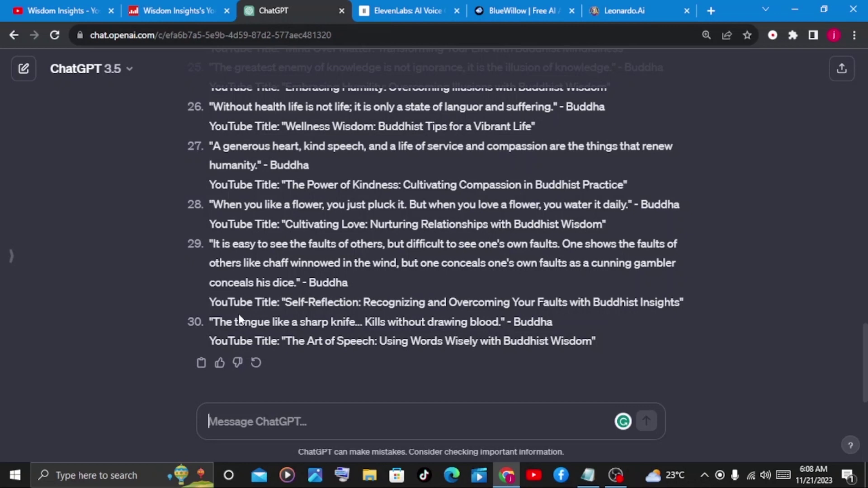
{"action": "scroll", "coordinate": [238, 314], "scroll_direction": "up", "scroll_amount": 2}
{"action": "scroll", "coordinate": [237, 314], "scroll_direction": "up", "scroll_amount": 2}
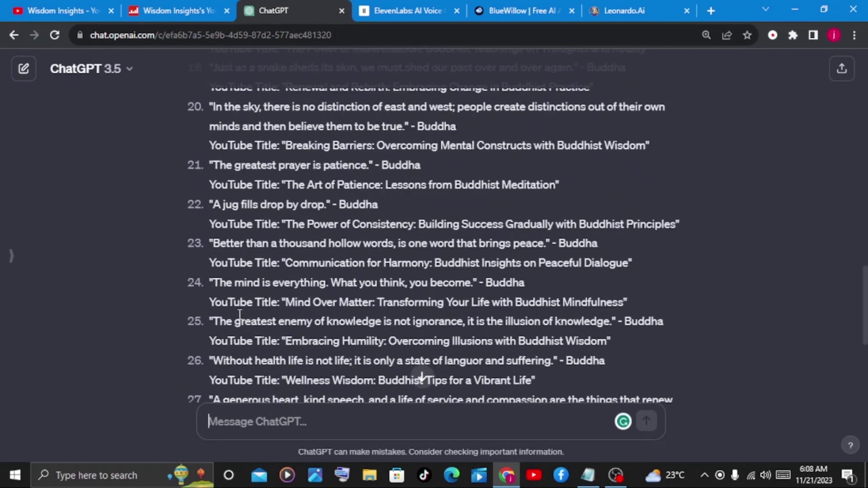
{"action": "scroll", "coordinate": [238, 314], "scroll_direction": "up", "scroll_amount": 2}
{"action": "scroll", "coordinate": [240, 314], "scroll_direction": "up", "scroll_amount": 3}
{"action": "scroll", "coordinate": [239, 314], "scroll_direction": "up", "scroll_amount": 1}
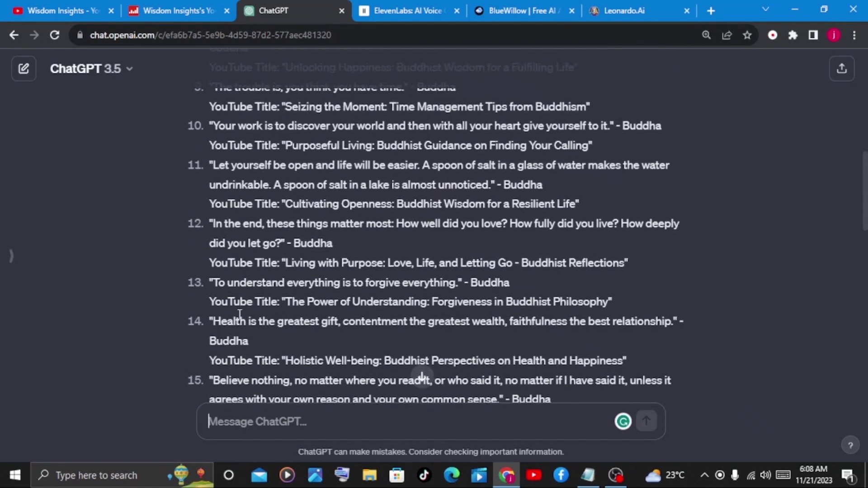
{"action": "scroll", "coordinate": [239, 315], "scroll_direction": "up", "scroll_amount": 2}
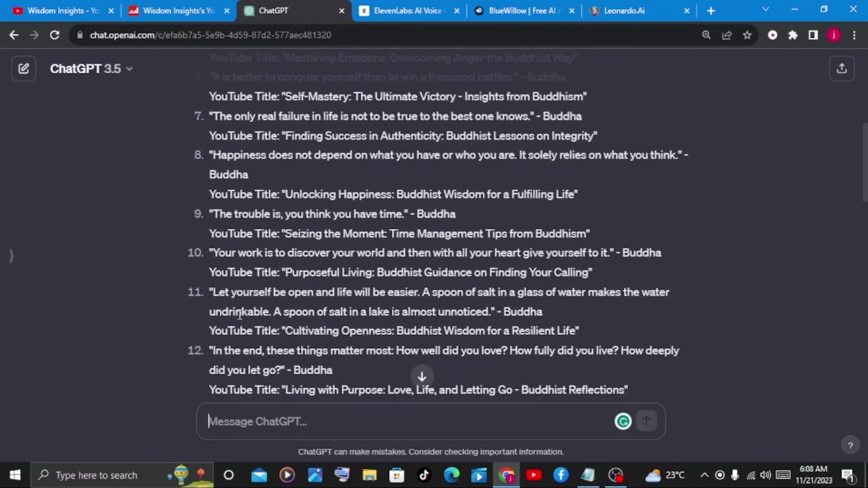
{"action": "scroll", "coordinate": [239, 314], "scroll_direction": "up", "scroll_amount": 4}
{"action": "type", "text": "write for me a story of a Buddhist man who taught the entire village the 5 Habits to Discover Inner Peace in up to 400 words."}
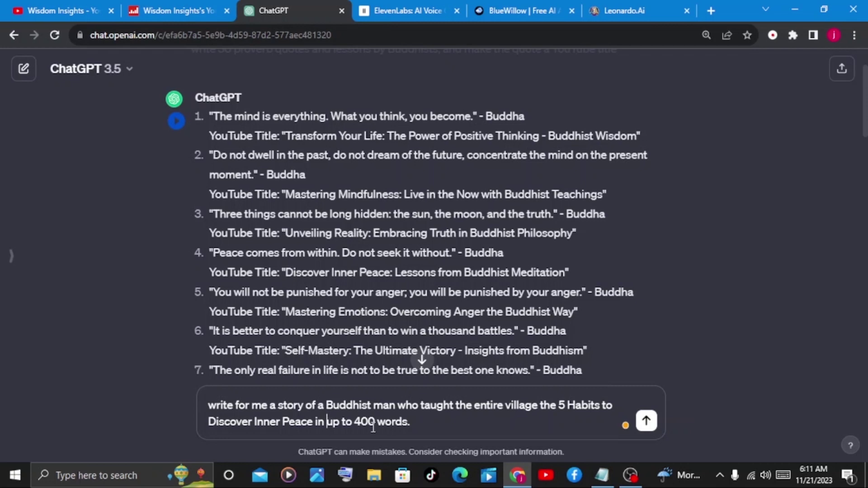
Send the Ananda's Five Habits story prompt, then the numbered image-prompts request
{"action": "key", "text": "Return"}
{"action": "scroll", "coordinate": [207, 237], "scroll_direction": "up", "scroll_amount": 10}
{"action": "scroll", "coordinate": [207, 238], "scroll_direction": "up", "scroll_amount": 2}
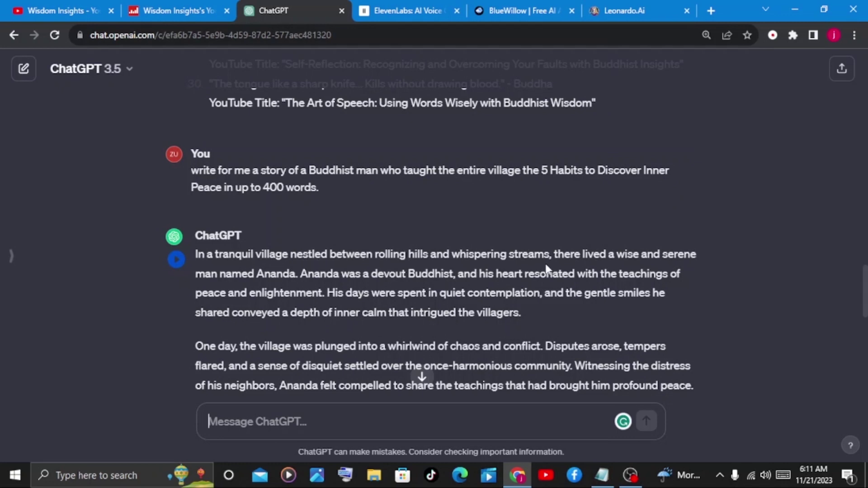
{"action": "scroll", "coordinate": [547, 269], "scroll_direction": "down", "scroll_amount": 1}
{"action": "scroll", "coordinate": [524, 311], "scroll_direction": "down", "scroll_amount": 2}
{"action": "scroll", "coordinate": [524, 310], "scroll_direction": "down", "scroll_amount": 5}
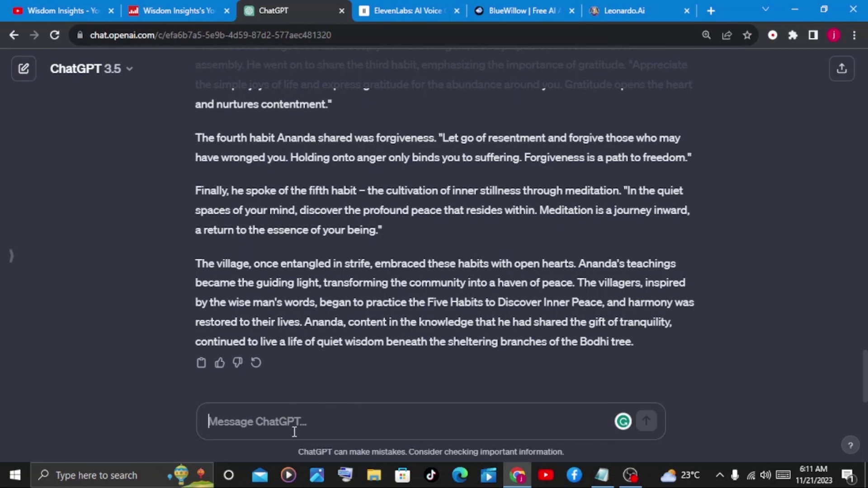
{"action": "type", "text": "write me prompts for the story above to generate images and pictures"}
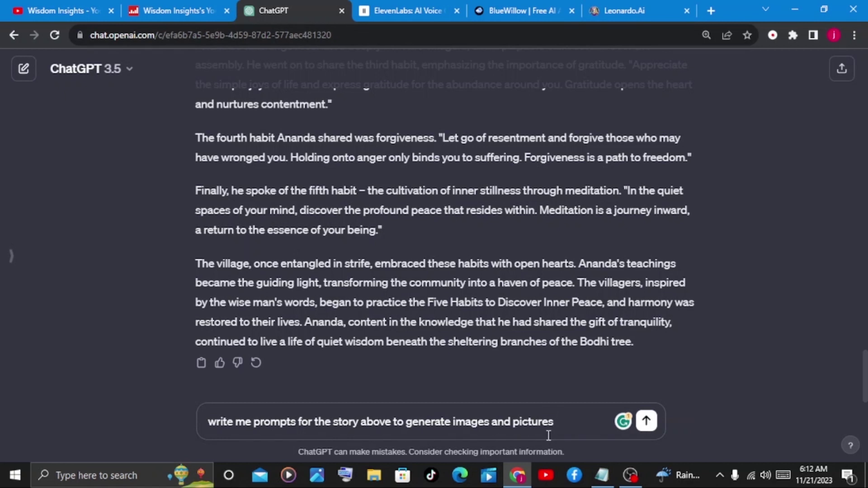
{"action": "key", "text": "Return"}
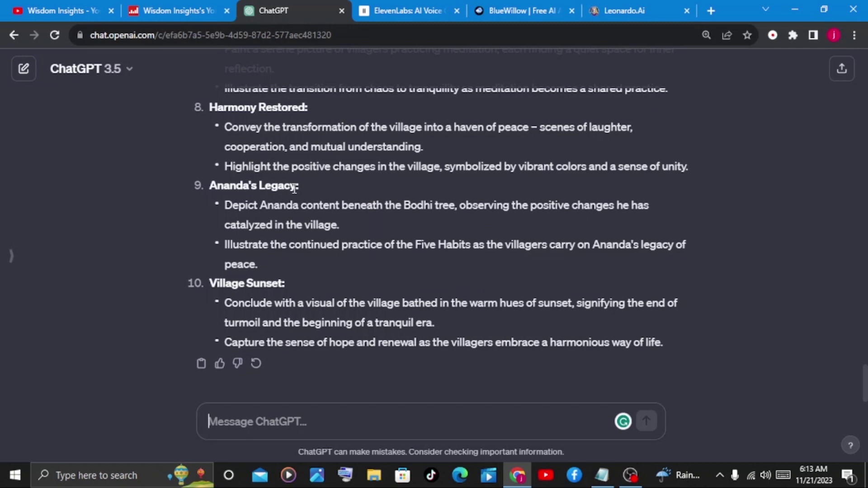
{"action": "scroll", "coordinate": [294, 188], "scroll_direction": "up", "scroll_amount": 10}
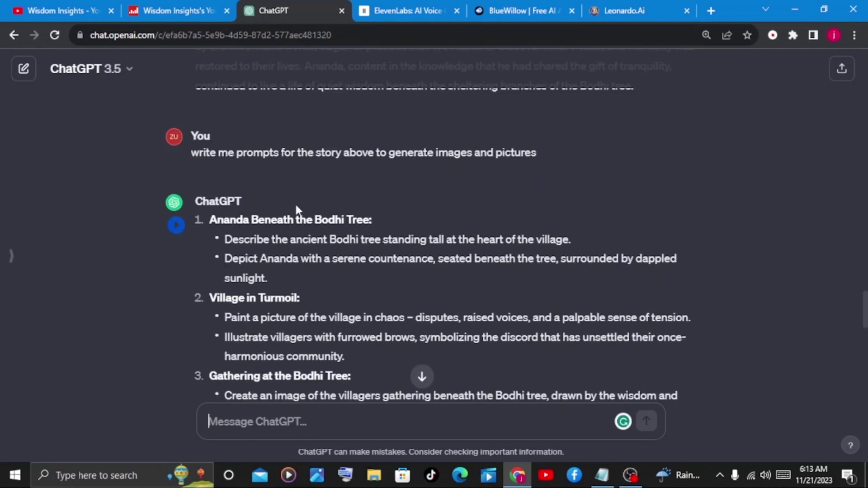
{"action": "scroll", "coordinate": [294, 208], "scroll_direction": "up", "scroll_amount": 4}
{"action": "scroll", "coordinate": [294, 208], "scroll_direction": "up", "scroll_amount": 4}
{"action": "scroll", "coordinate": [293, 206], "scroll_direction": "up", "scroll_amount": 3}
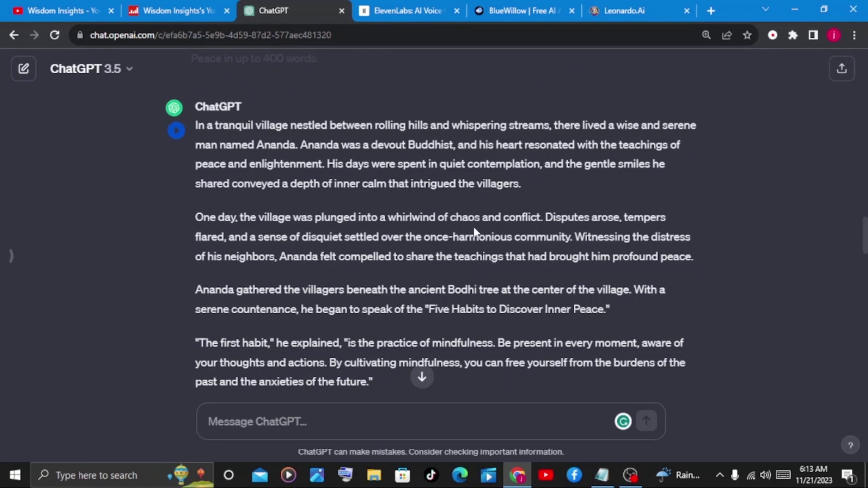
{"action": "scroll", "coordinate": [438, 314], "scroll_direction": "down", "scroll_amount": 3}
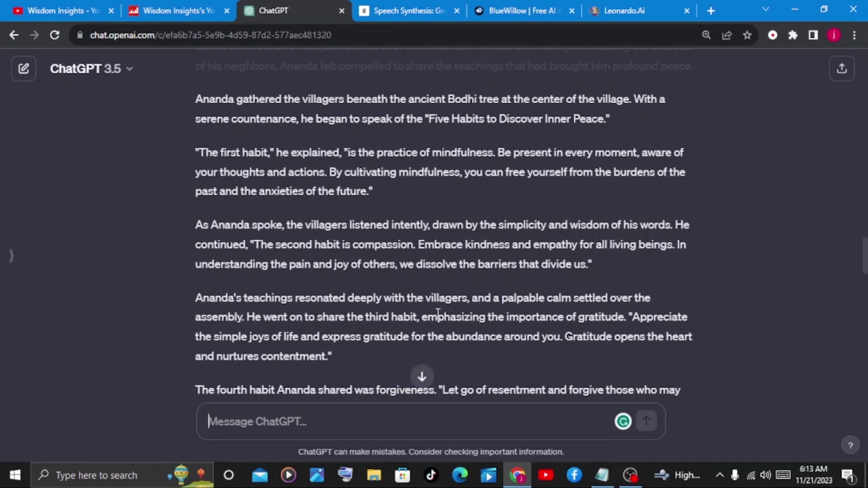
{"action": "scroll", "coordinate": [437, 314], "scroll_direction": "up", "scroll_amount": 4}
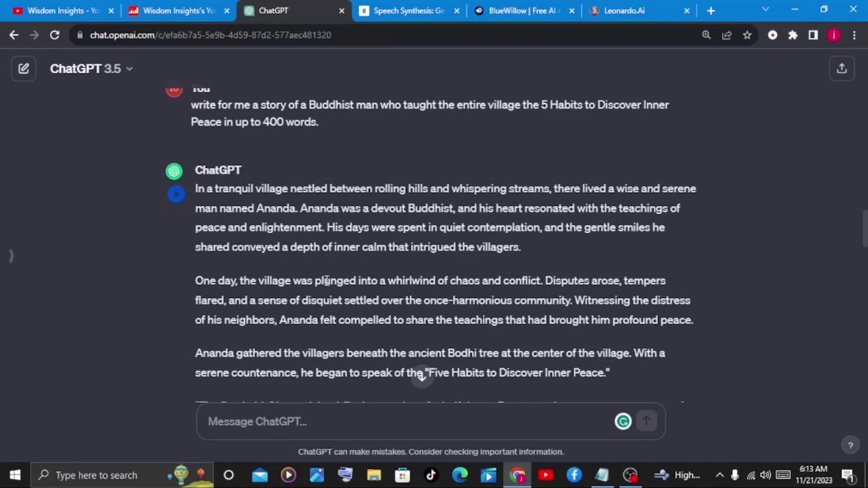
Sign in to ElevenLabs and keep the jimmy stories voice after browsing voices
{"action": "left_click", "coordinate": [399, 10]}
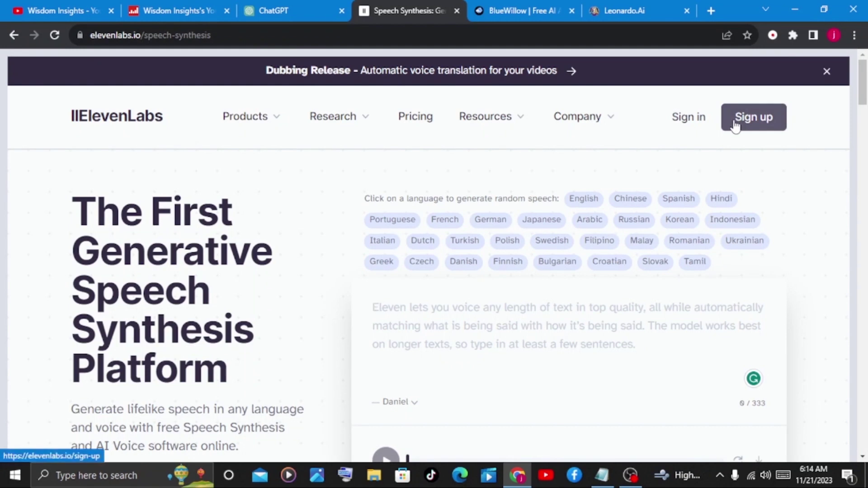
{"action": "left_click", "coordinate": [682, 122]}
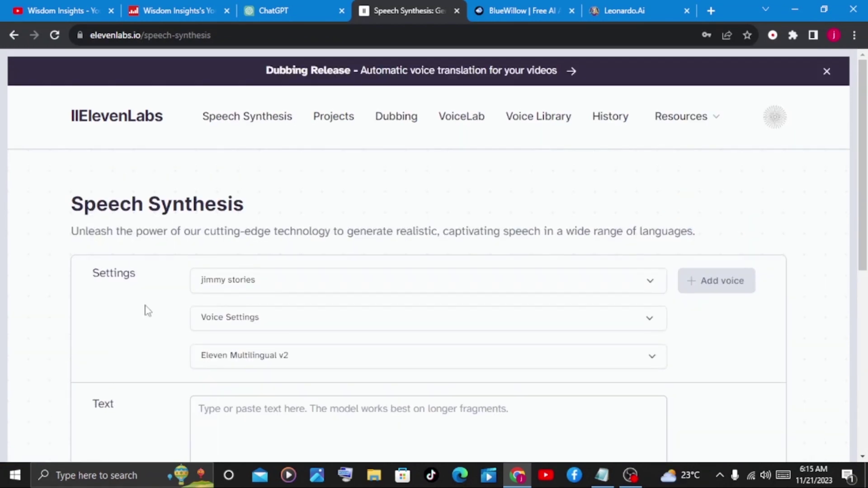
{"action": "scroll", "coordinate": [145, 310], "scroll_direction": "down", "scroll_amount": 2}
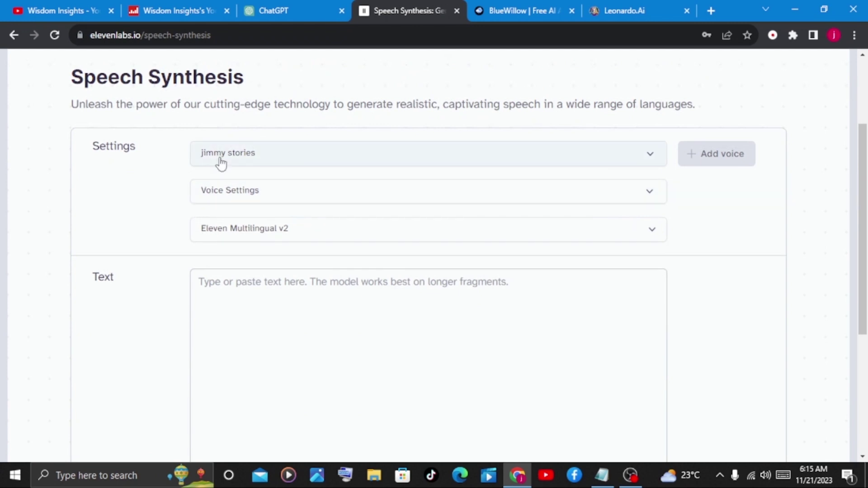
{"action": "left_click", "coordinate": [586, 166]}
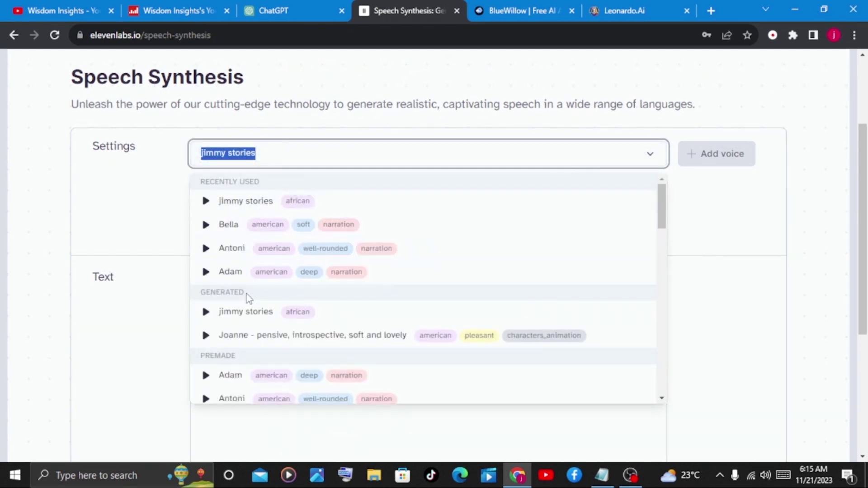
{"action": "scroll", "coordinate": [245, 296], "scroll_direction": "down", "scroll_amount": 3}
{"action": "scroll", "coordinate": [245, 303], "scroll_direction": "down", "scroll_amount": 2}
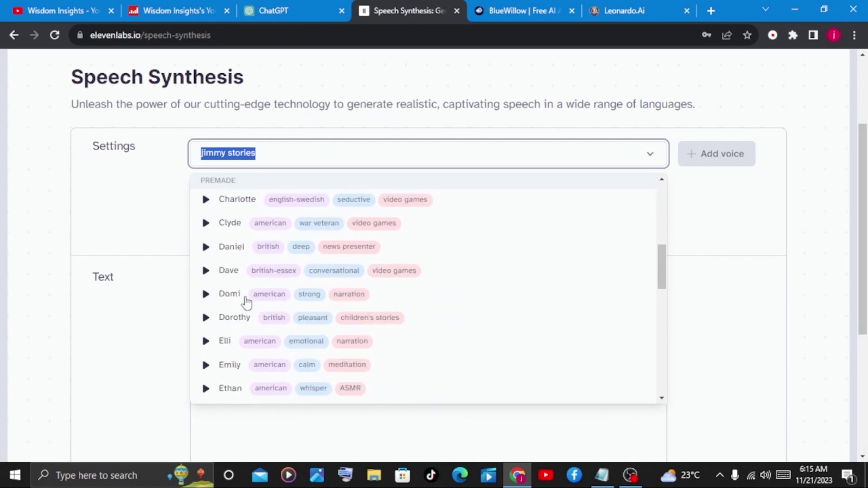
{"action": "scroll", "coordinate": [246, 302], "scroll_direction": "down", "scroll_amount": 1}
{"action": "scroll", "coordinate": [245, 303], "scroll_direction": "down", "scroll_amount": 1}
{"action": "scroll", "coordinate": [246, 303], "scroll_direction": "down", "scroll_amount": 1}
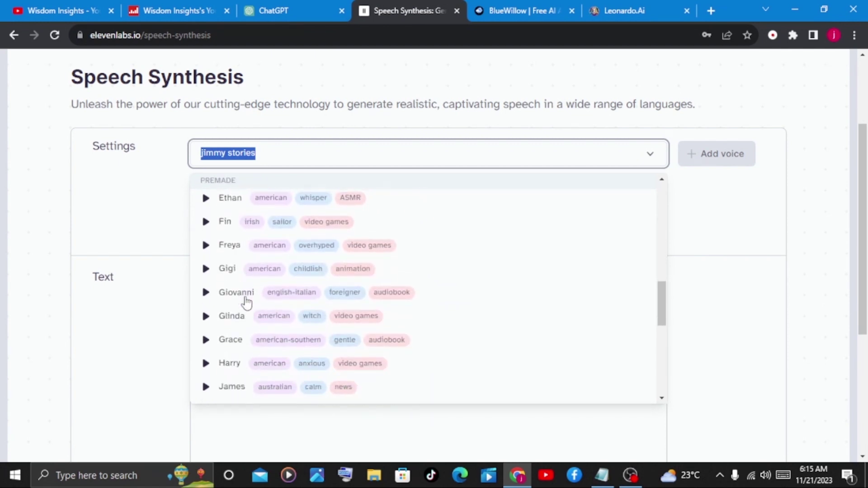
{"action": "scroll", "coordinate": [245, 303], "scroll_direction": "down", "scroll_amount": 1}
{"action": "scroll", "coordinate": [245, 302], "scroll_direction": "down", "scroll_amount": 2}
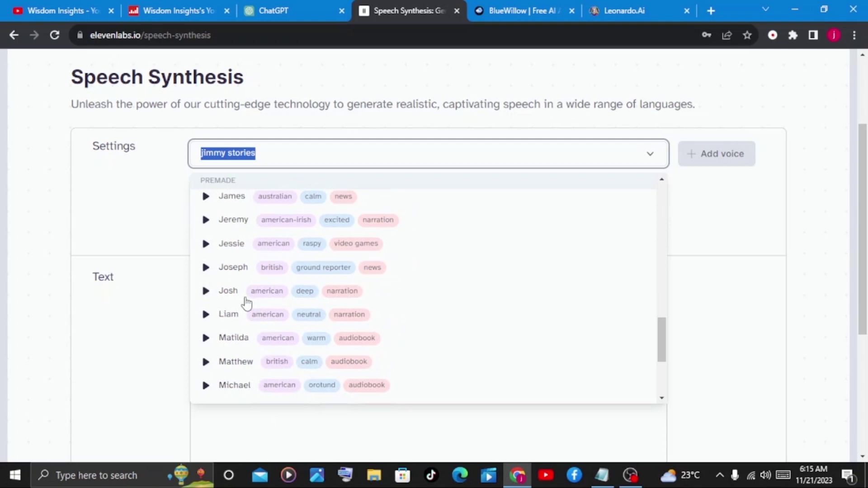
{"action": "left_click", "coordinate": [124, 178]}
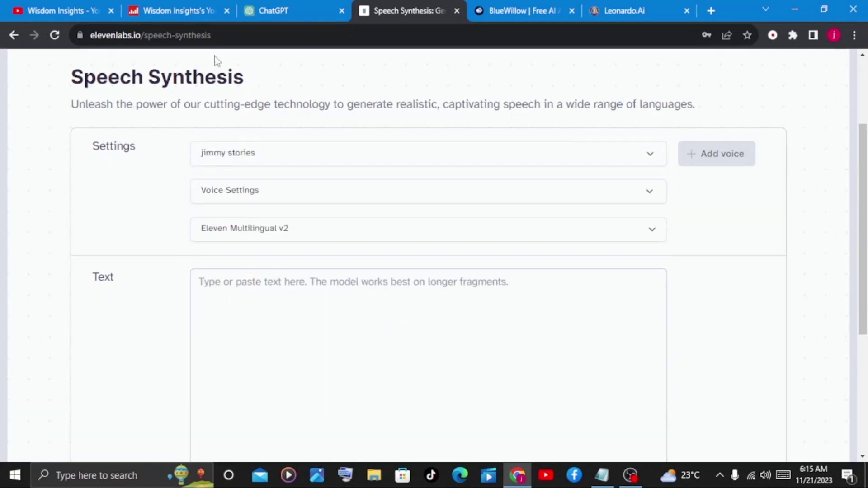
Voice the story's first paragraph in jimmy stories and download the mp3
{"action": "left_click", "coordinate": [283, 10]}
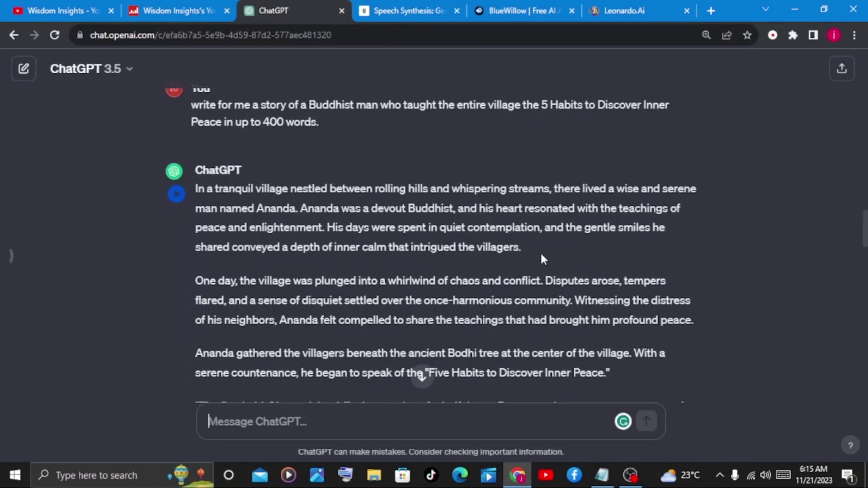
{"action": "left_click_drag", "start_coordinate": [541, 252], "coordinate": [196, 190]}
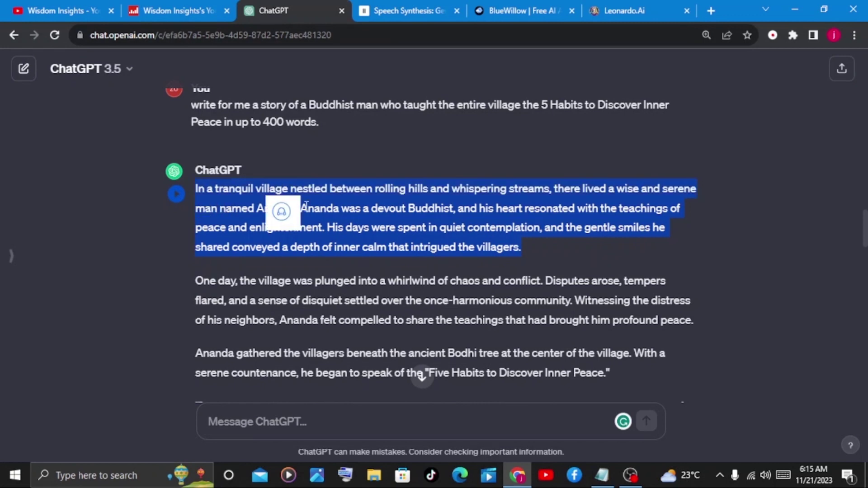
{"action": "left_click", "coordinate": [380, 14]}
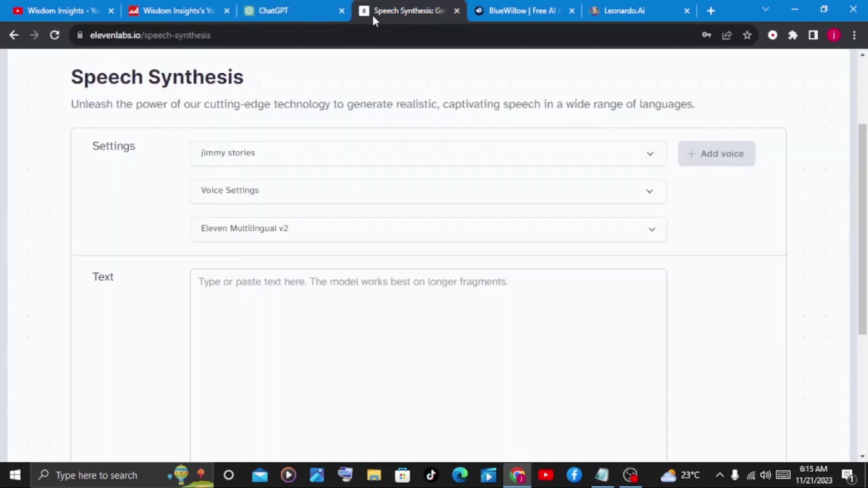
{"action": "left_click", "coordinate": [237, 306]}
{"action": "right_click", "coordinate": [237, 306]}
{"action": "left_click", "coordinate": [266, 220]}
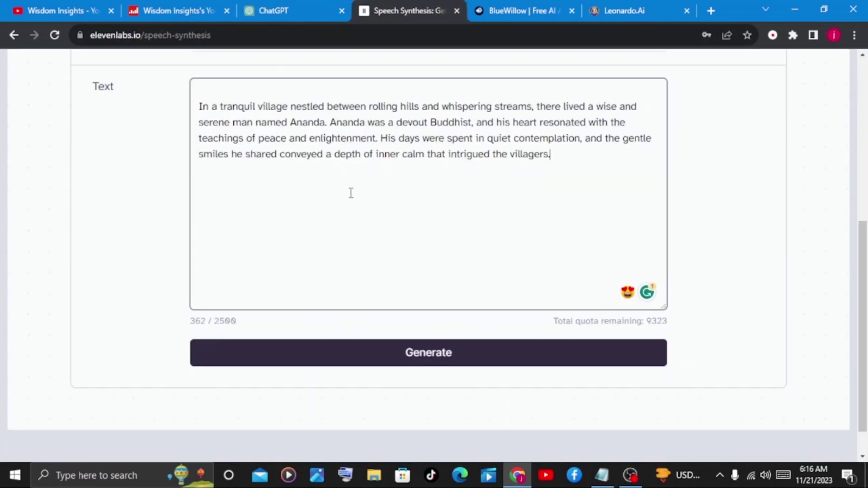
{"action": "left_click", "coordinate": [395, 352]}
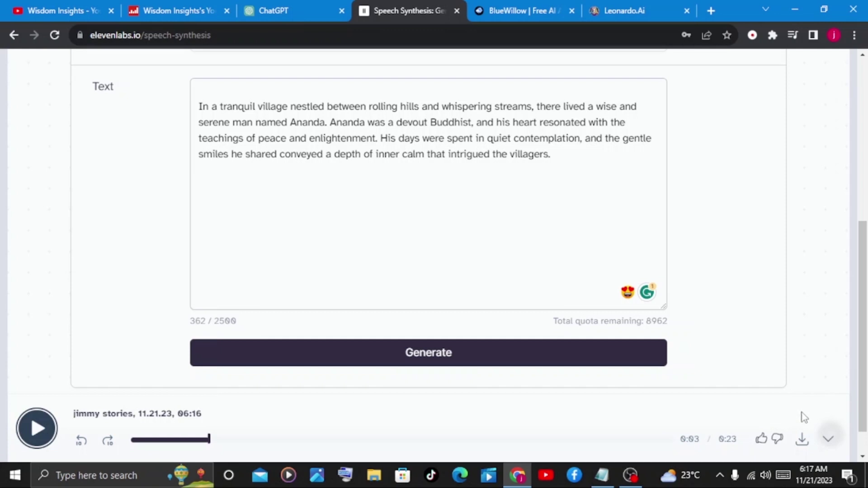
{"action": "left_click", "coordinate": [802, 440]}
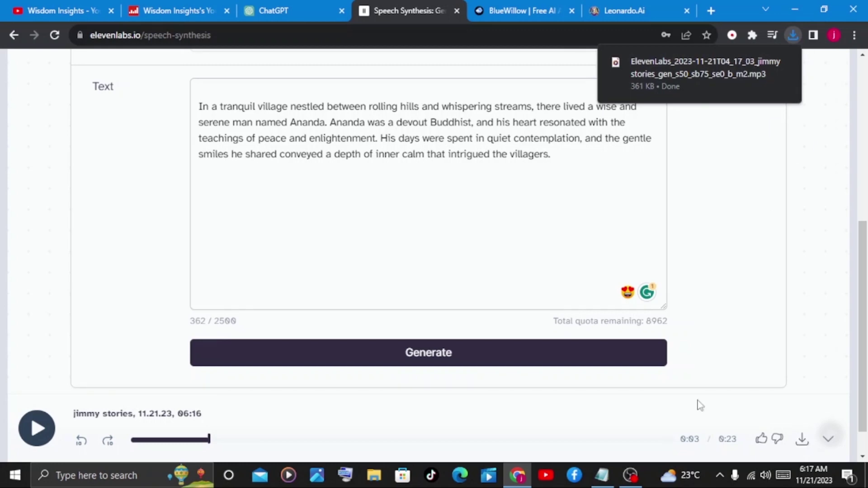
Copy the story from 'One day' through 'Bodhi tree.' for the speech synthesis page
{"action": "left_click", "coordinate": [250, 10]}
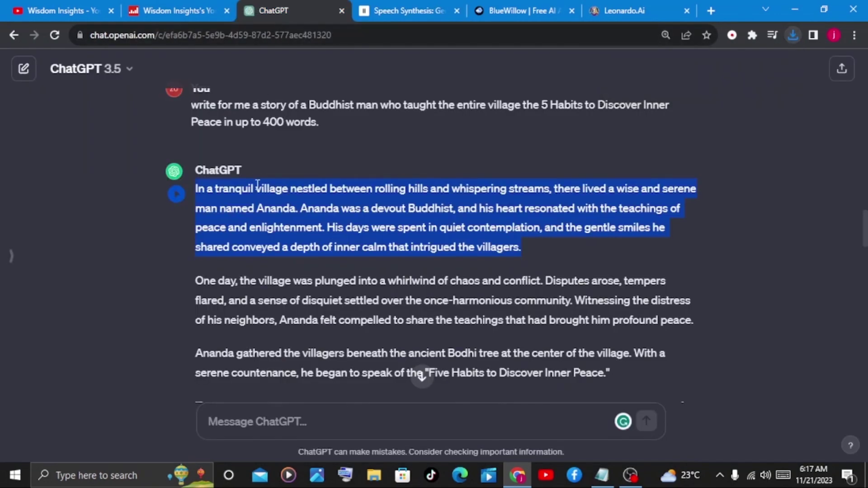
{"action": "left_click_drag", "start_coordinate": [196, 280], "coordinate": [361, 355]}
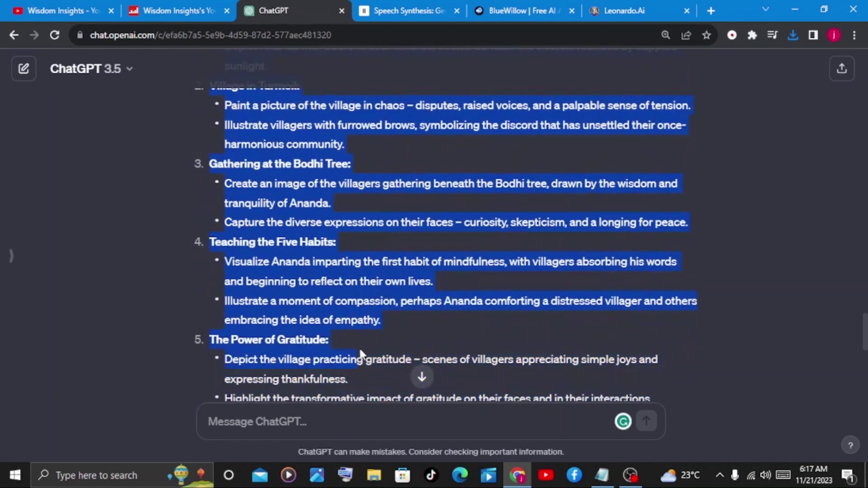
{"action": "mouse_move", "coordinate": [362, 355]}
{"action": "left_mouse_down"}
{"action": "mouse_move", "coordinate": [487, 155]}
{"action": "mouse_move", "coordinate": [498, 113]}
{"action": "left_mouse_up"}
{"action": "right_click", "coordinate": [499, 95]}
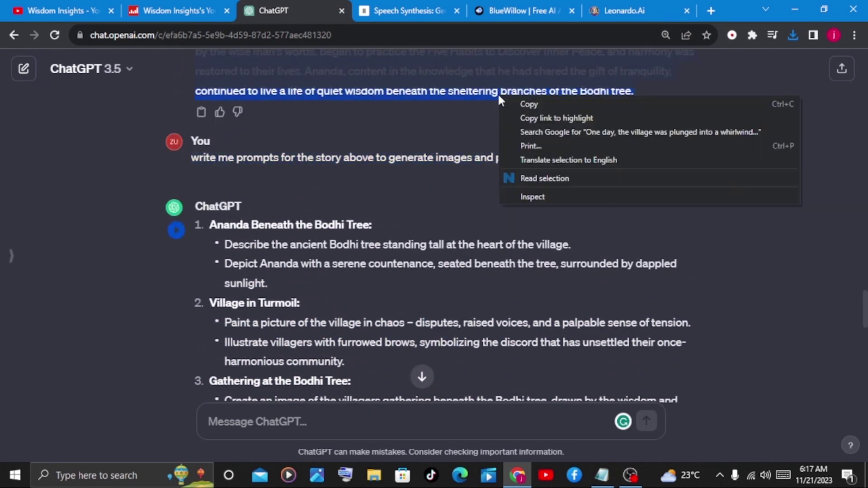
{"action": "left_click", "coordinate": [526, 105]}
{"action": "left_click", "coordinate": [408, 12]}
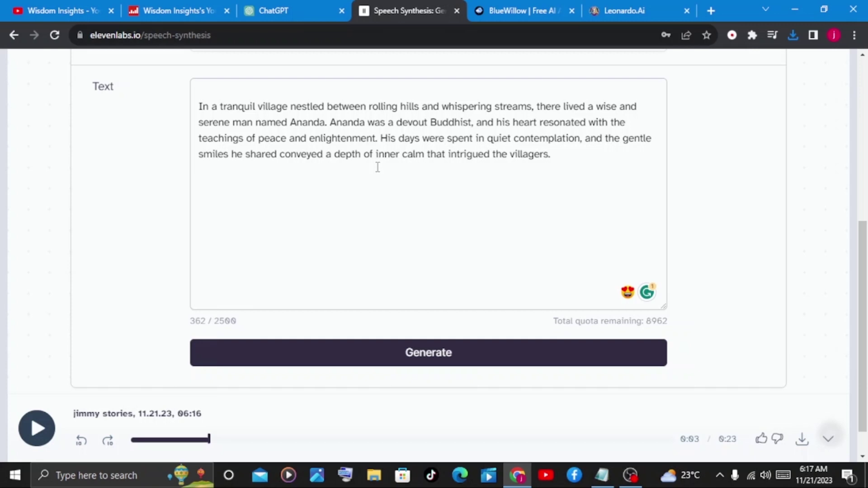
Go to the BlueWillow tab and start its 'Try now for free' studio
{"action": "key", "text": "ctrl+Tab"}
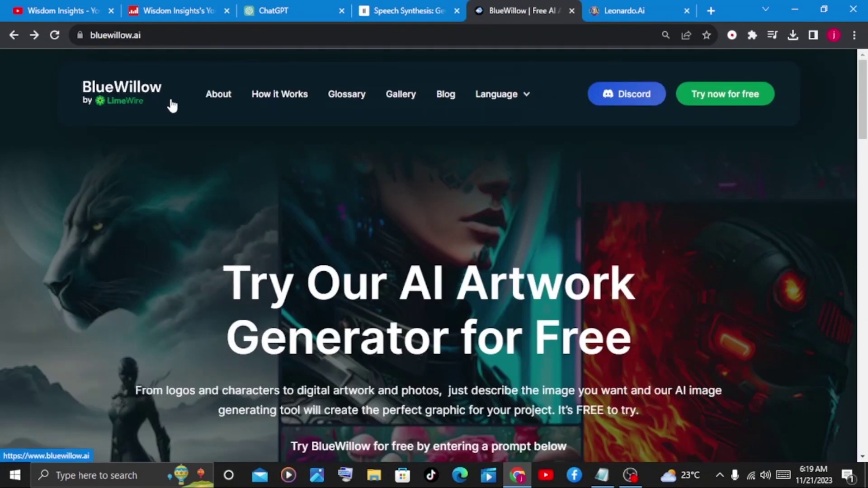
{"action": "scroll", "coordinate": [543, 197], "scroll_direction": "down", "scroll_amount": 3}
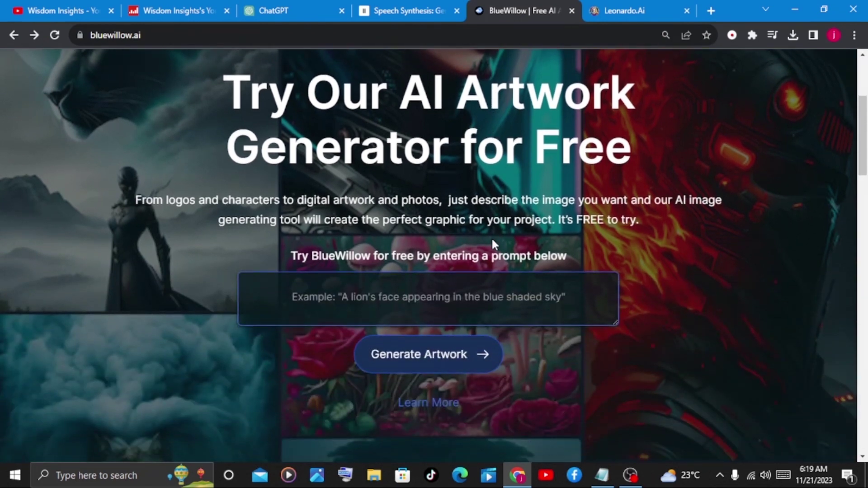
{"action": "scroll", "coordinate": [492, 241], "scroll_direction": "up", "scroll_amount": 3}
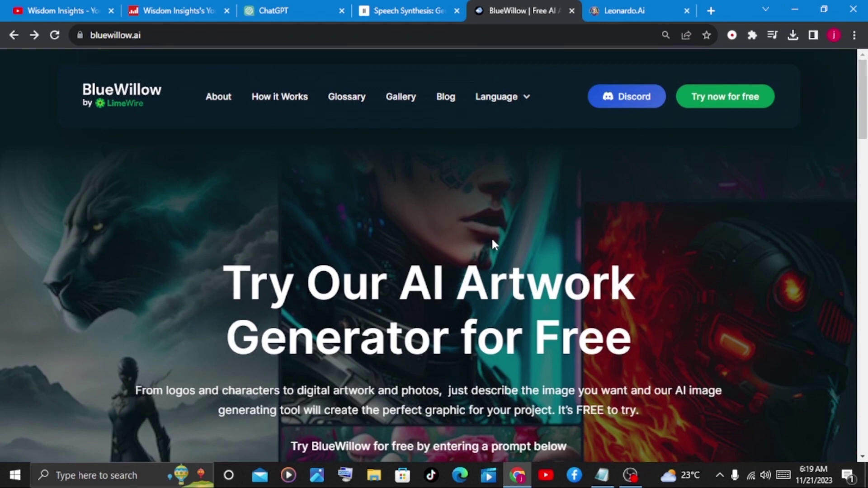
{"action": "left_click", "coordinate": [738, 101]}
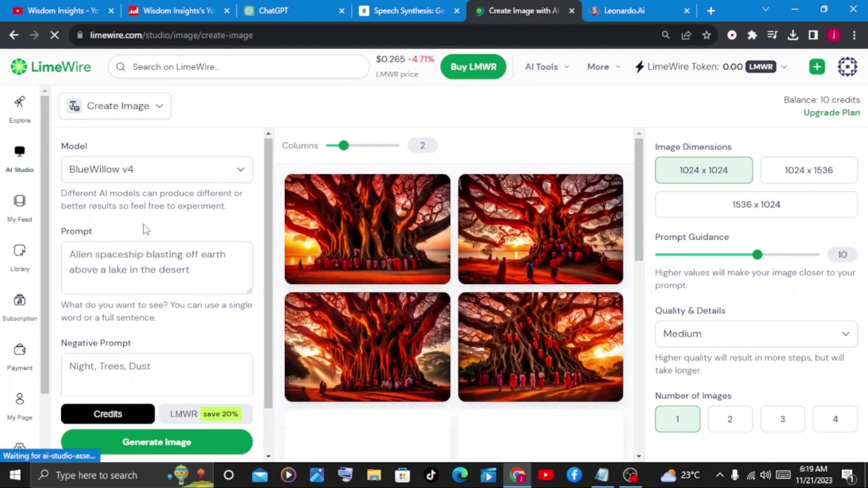
{"action": "scroll", "coordinate": [111, 203], "scroll_direction": "down", "scroll_amount": 1}
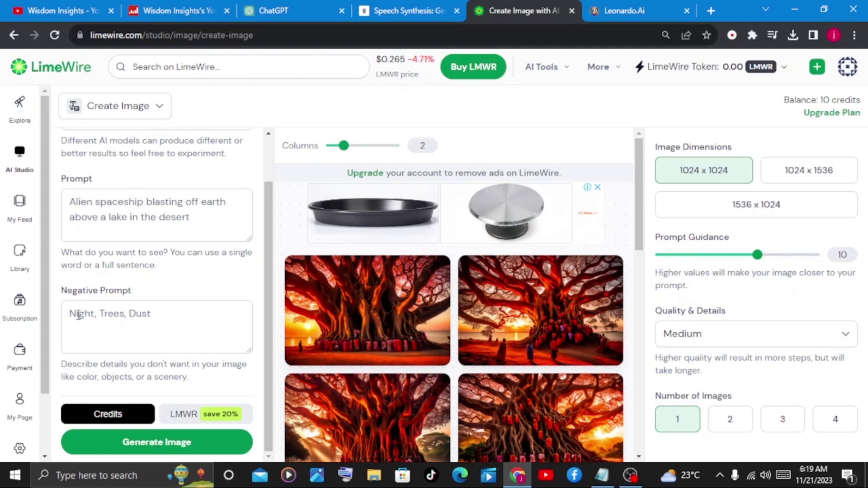
Copy the 'Ananda Beneath the Bodhi Tree' image prompt with its two descriptions
{"action": "left_click", "coordinate": [286, 14]}
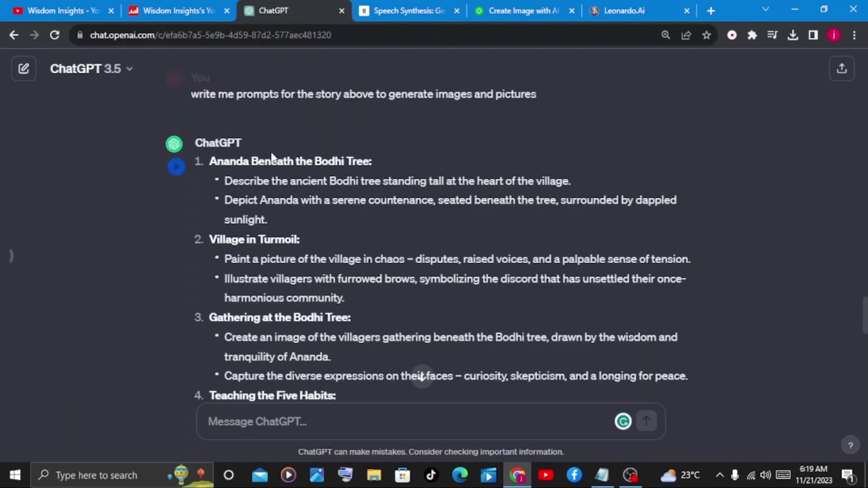
{"action": "left_click_drag", "start_coordinate": [281, 223], "coordinate": [227, 185]}
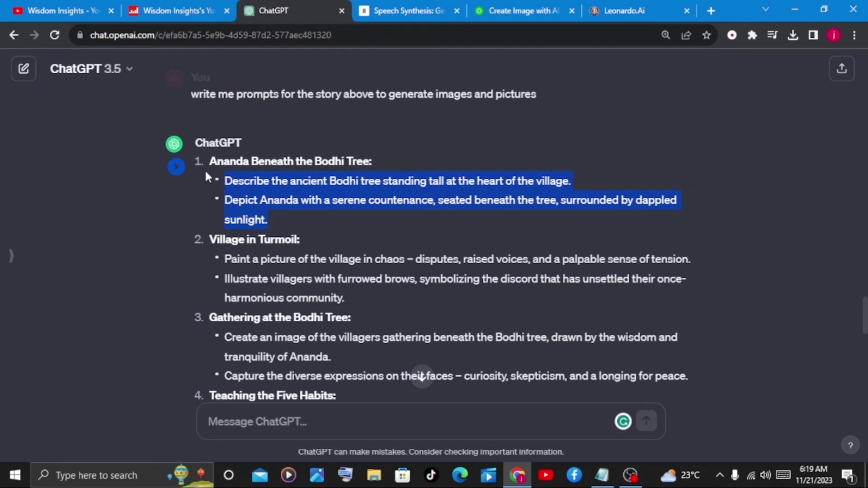
{"action": "right_click", "coordinate": [282, 174]}
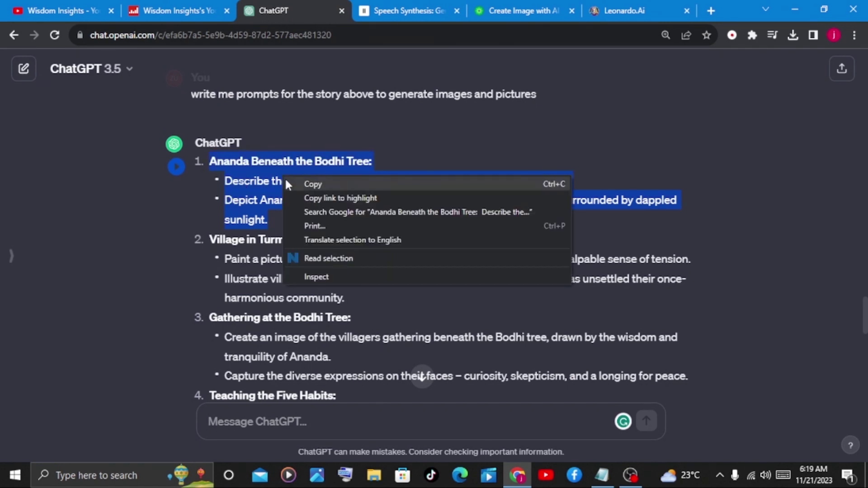
{"action": "left_click", "coordinate": [286, 180]}
Paste the Ananda prompt and a negative prompt excluding text, animals and crowds
{"action": "left_click", "coordinate": [506, 13]}
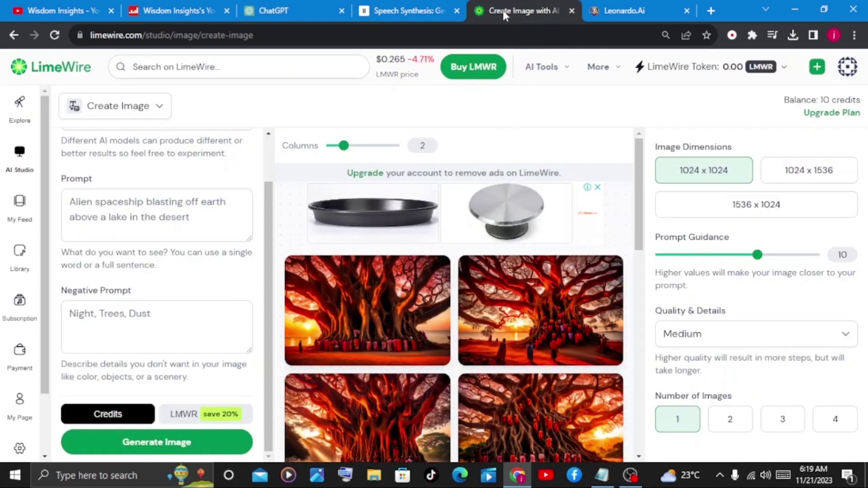
{"action": "right_click", "coordinate": [109, 205]}
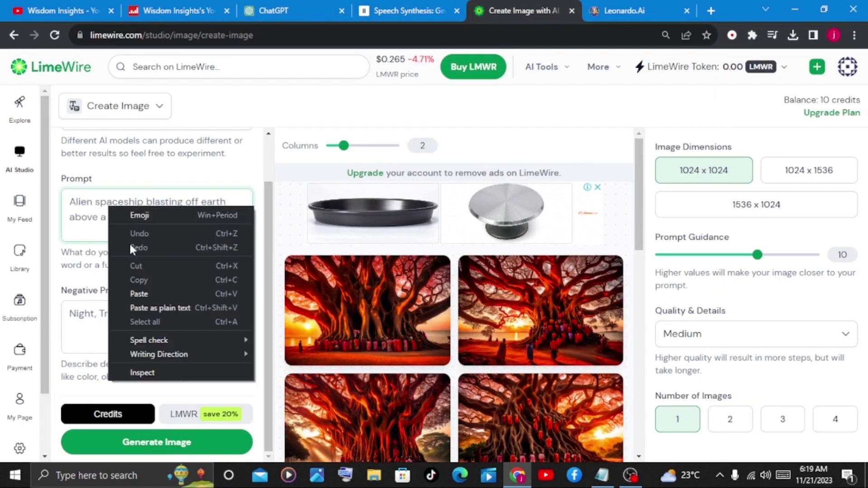
{"action": "left_click", "coordinate": [140, 295]}
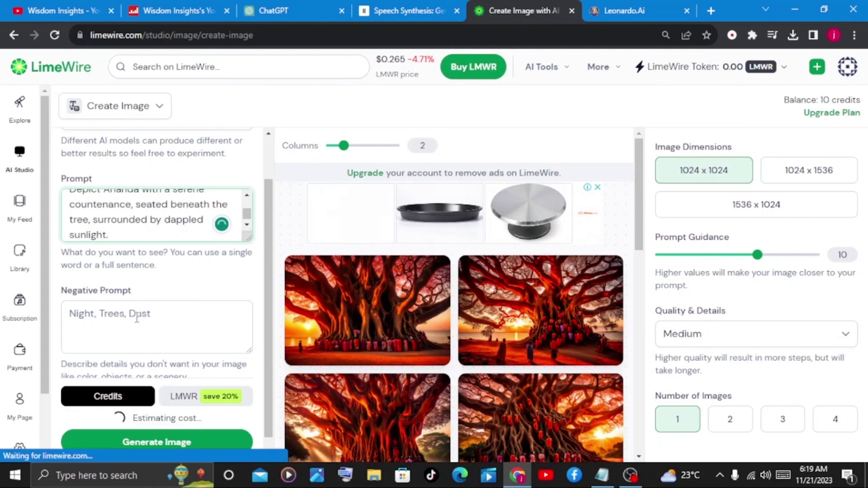
{"action": "left_click", "coordinate": [136, 318]}
{"action": "key", "text": "ctrl+v"}
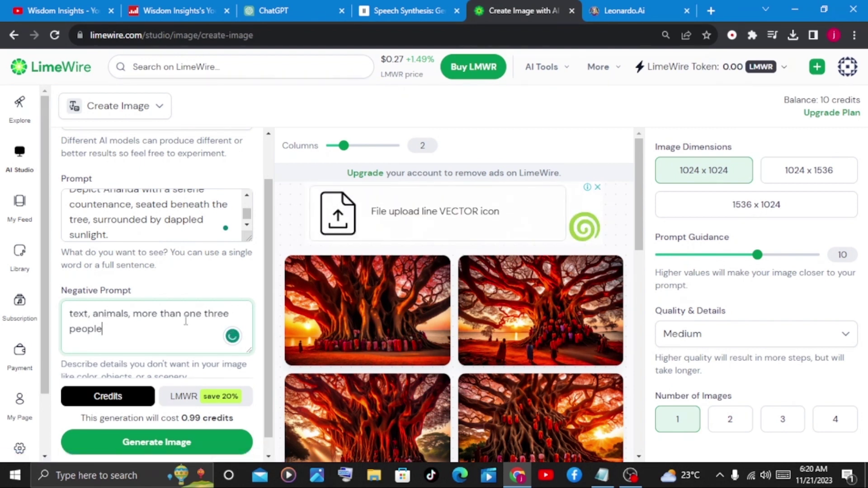
{"action": "scroll", "coordinate": [184, 321], "scroll_direction": "down", "scroll_amount": 1}
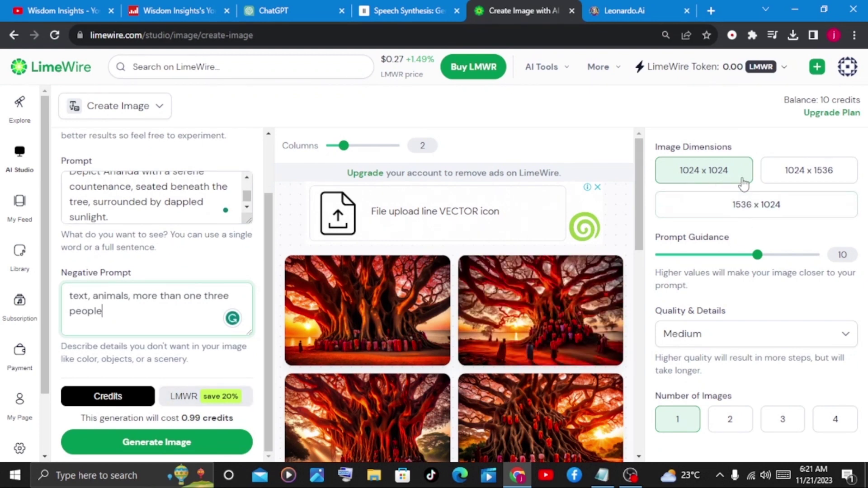
Generate four 1536 x 1024 images
{"action": "left_click", "coordinate": [748, 212]}
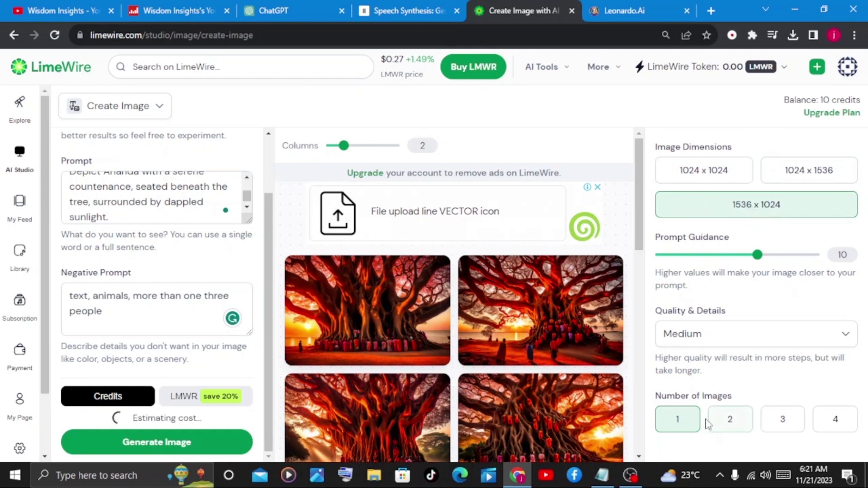
{"action": "left_click", "coordinate": [839, 421]}
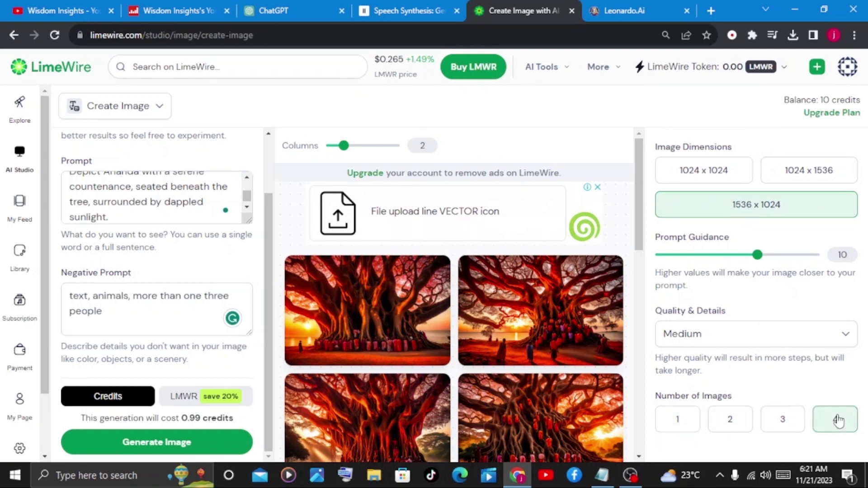
{"action": "left_click", "coordinate": [237, 442]}
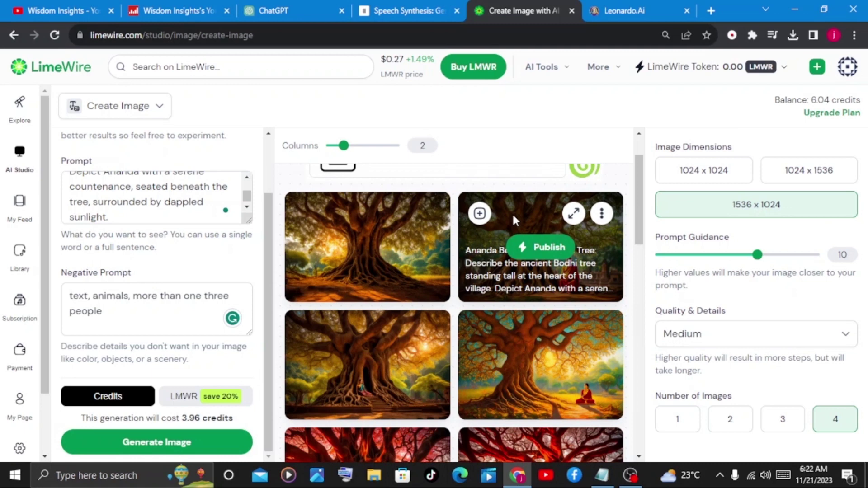
Save the enlarged monk-under-the-tree image to Downloads
{"action": "left_click", "coordinate": [574, 213]}
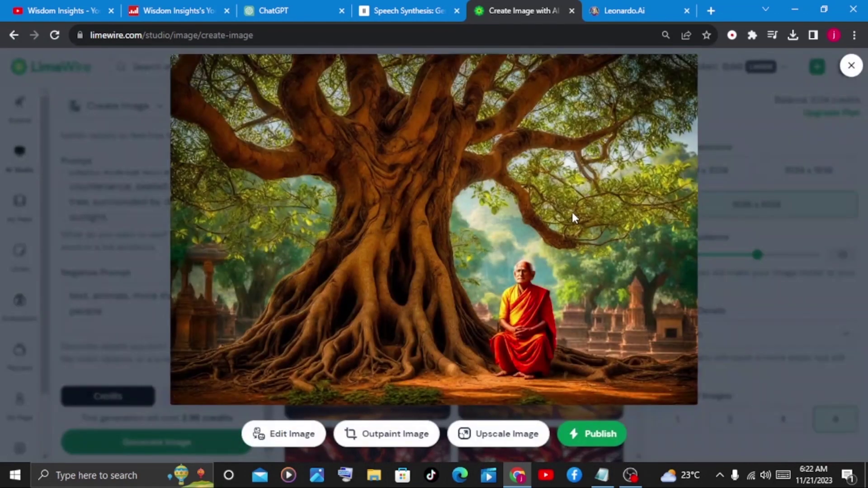
{"action": "right_click", "coordinate": [448, 176]}
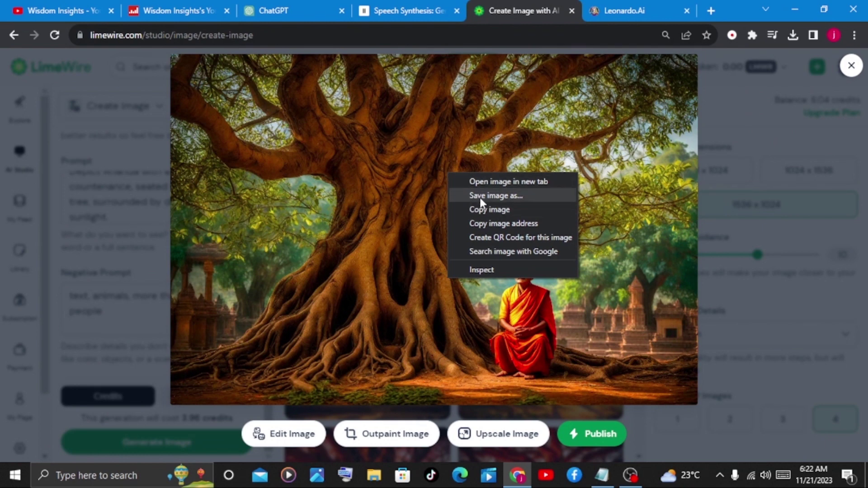
{"action": "left_click", "coordinate": [523, 198]}
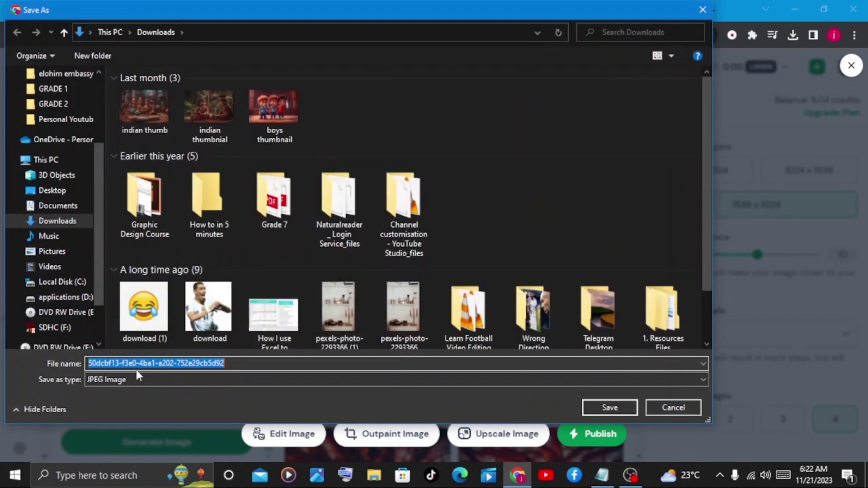
{"action": "left_click", "coordinate": [609, 408]}
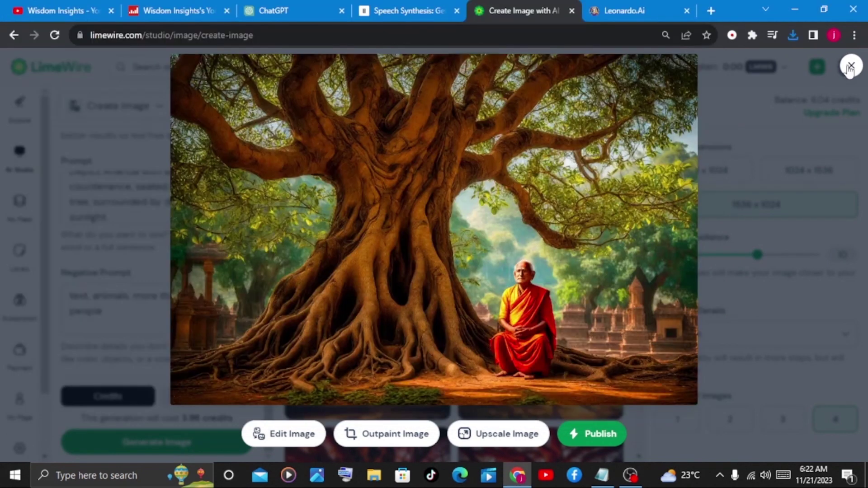
{"action": "left_click", "coordinate": [846, 69]}
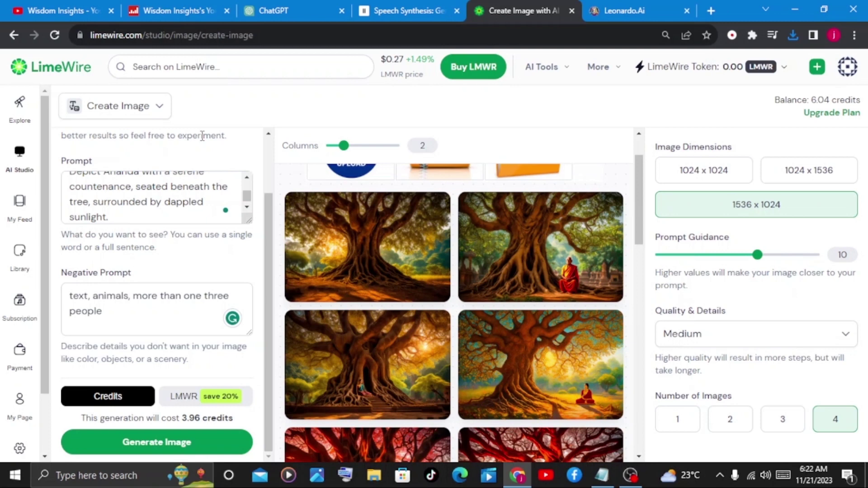
Copy ChatGPT's Village in Turmoil prompt and return to LimeWire
{"action": "key", "text": "ctrl+3"}
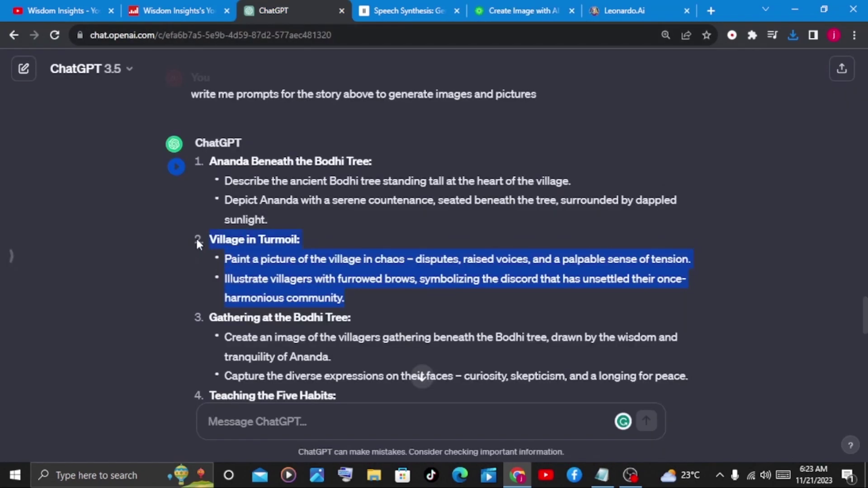
{"action": "right_click", "coordinate": [273, 249]}
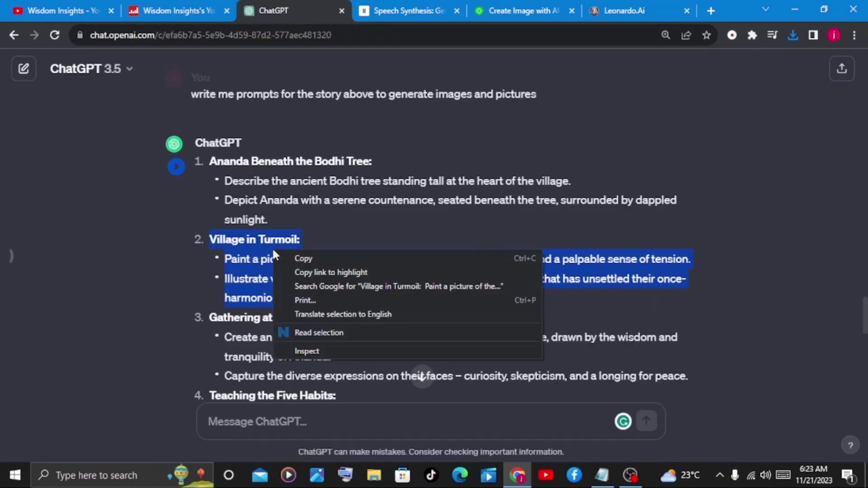
{"action": "left_click", "coordinate": [304, 259]}
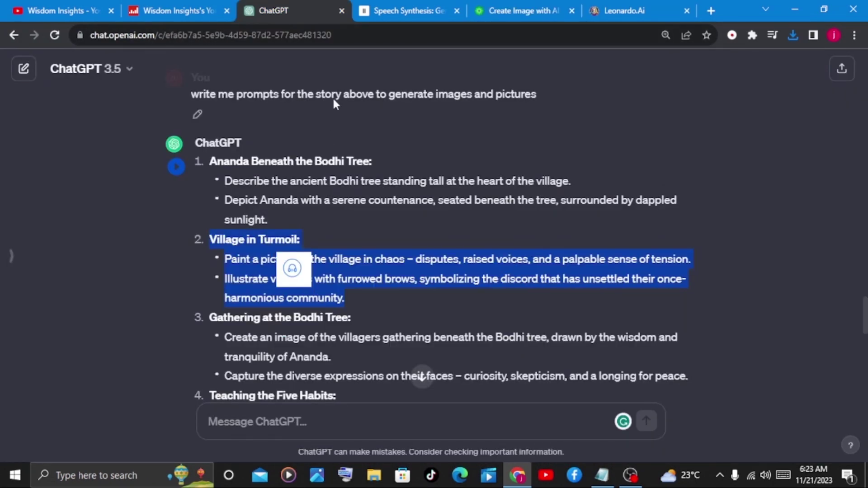
{"action": "left_click", "coordinate": [521, 13]}
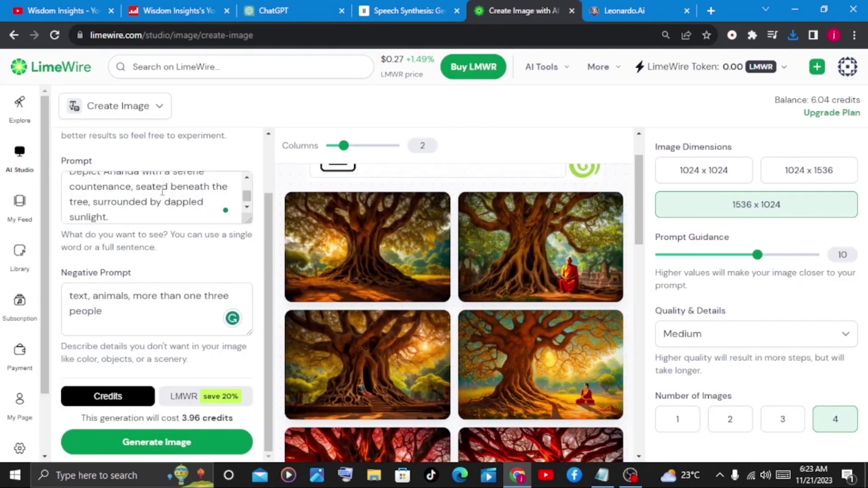
Swap in the Village in Turmoil prompt and generate four images from it
{"action": "key", "text": "ctrl+a"}
{"action": "right_click", "coordinate": [144, 182]}
{"action": "left_click", "coordinate": [180, 236]}
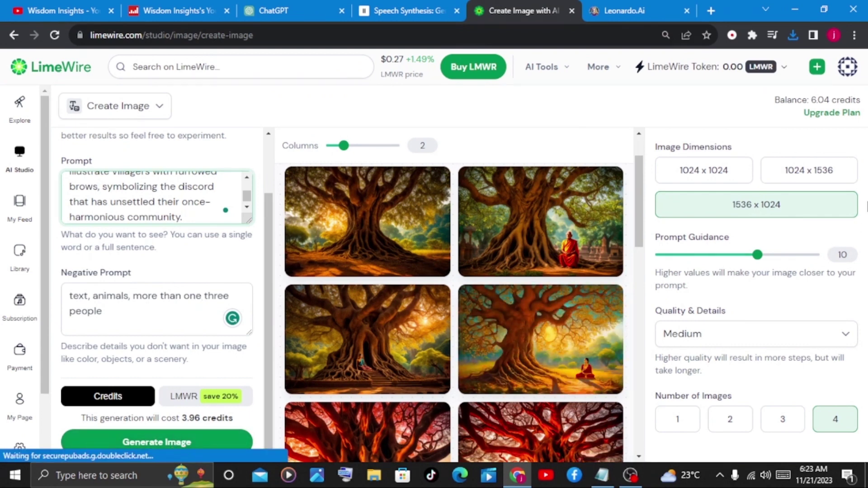
{"action": "left_click", "coordinate": [223, 444]}
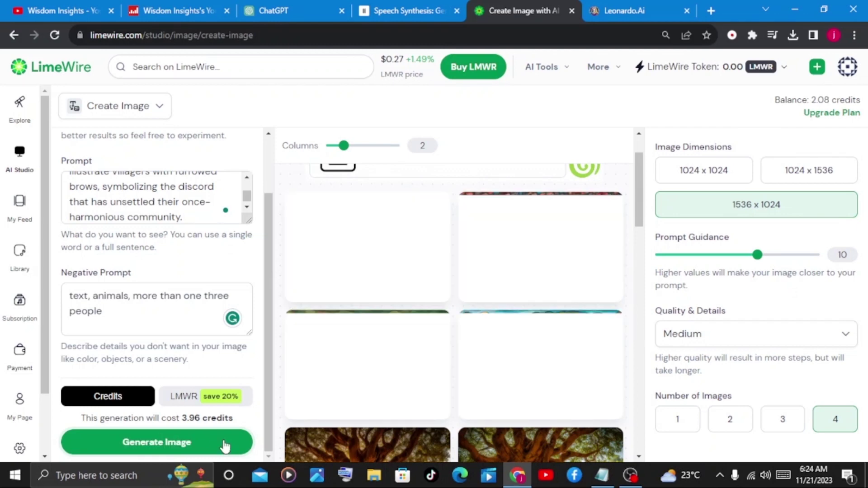
{"action": "scroll", "coordinate": [509, 314], "scroll_direction": "down", "scroll_amount": 3}
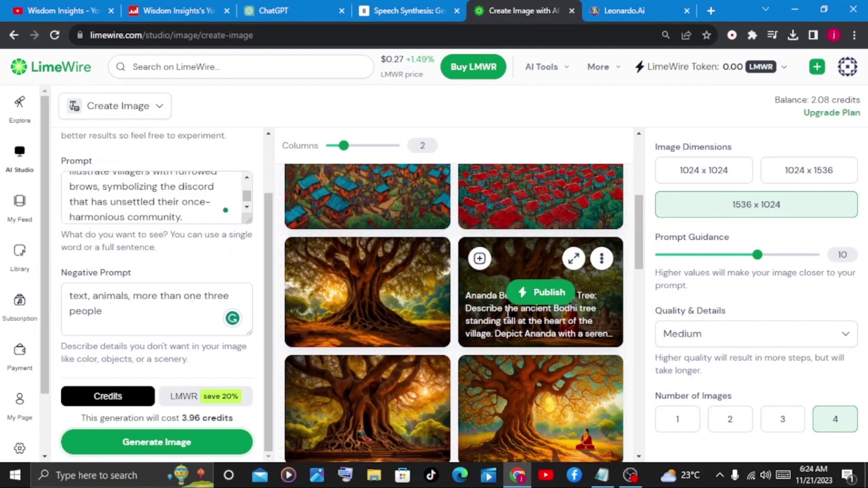
{"action": "scroll", "coordinate": [508, 314], "scroll_direction": "down", "scroll_amount": 1}
{"action": "scroll", "coordinate": [509, 314], "scroll_direction": "up", "scroll_amount": 3}
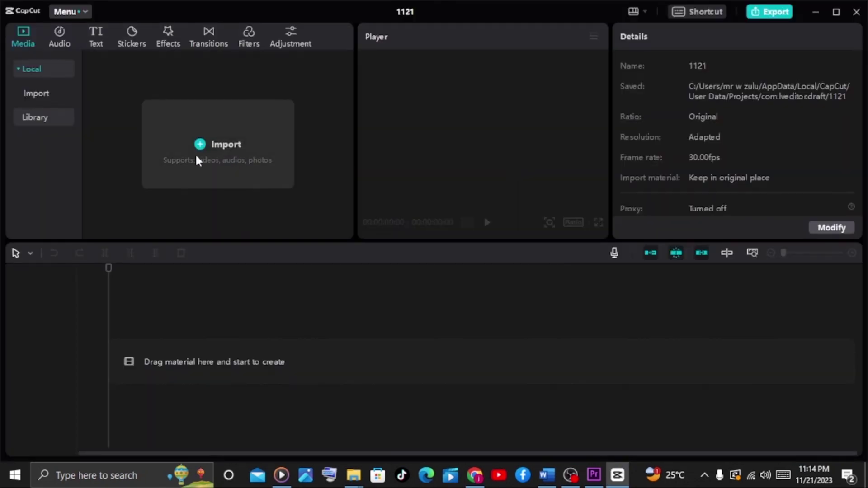
Import the Bodhi tree image, both DreamShaper village images and the ElevenLabs voiceover mp3 from Downloads
{"action": "left_click", "coordinate": [219, 151]}
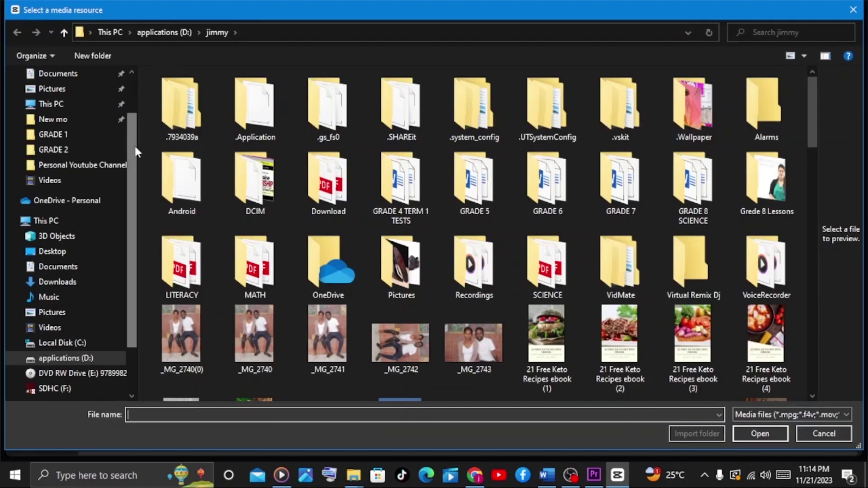
{"action": "left_click", "coordinate": [95, 281]}
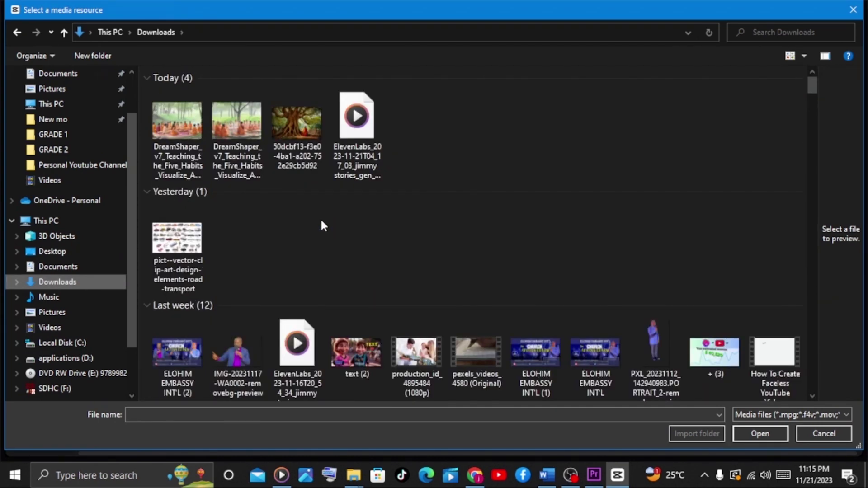
{"action": "left_click", "coordinate": [312, 124]}
{"action": "left_click", "coordinate": [370, 129], "text": "ctrl"}
{"action": "left_click", "coordinate": [176, 130]}
{"action": "left_click", "coordinate": [237, 129], "text": "ctrl"}
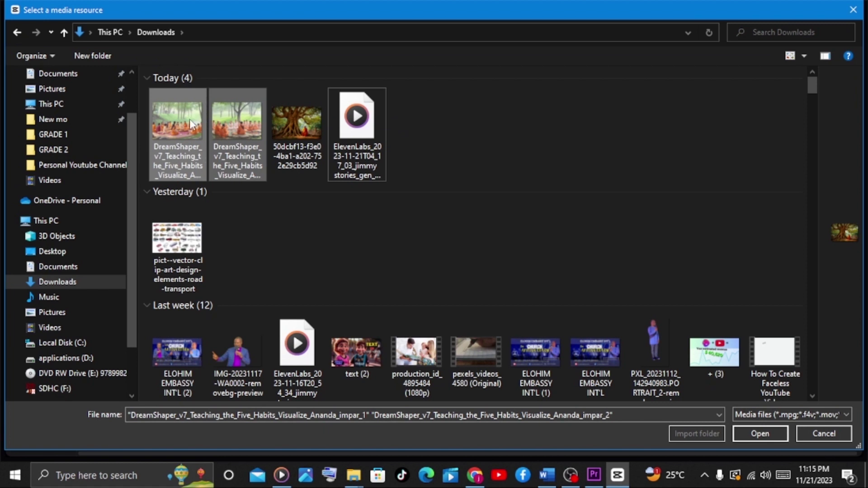
{"action": "left_click", "coordinate": [753, 433]}
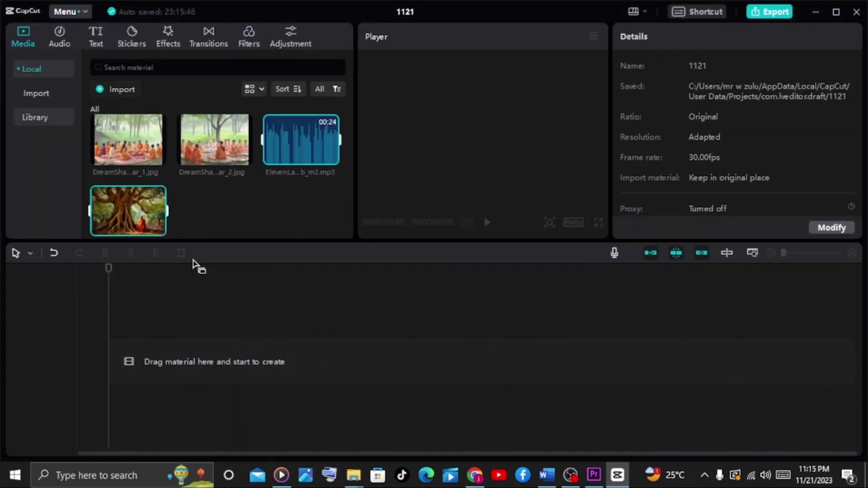
Drop the media onto the timeline and trim a DreamShaper clip placed after the tree clip
{"action": "mouse_move", "coordinate": [300, 140]}
{"action": "mouse_move", "coordinate": [288, 140]}
{"action": "left_mouse_down"}
{"action": "mouse_move", "coordinate": [157, 378]}
{"action": "mouse_move", "coordinate": [111, 370]}
{"action": "left_mouse_up"}
{"action": "left_click_drag", "start_coordinate": [168, 365], "coordinate": [220, 365]}
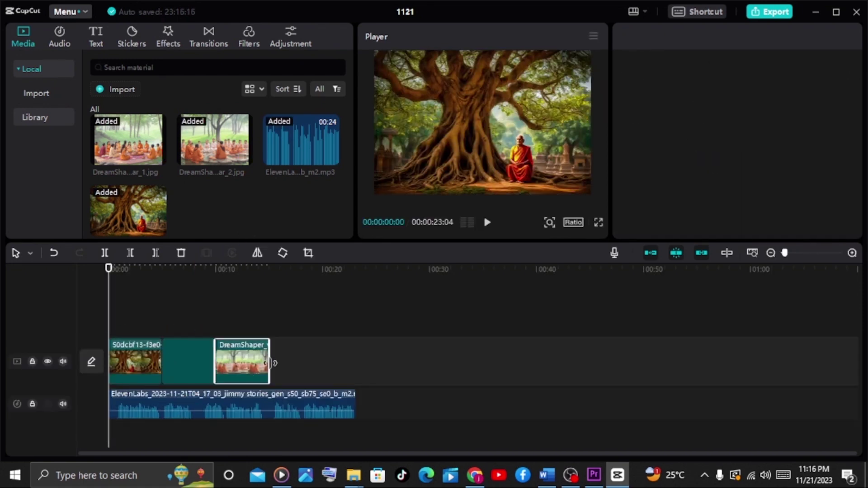
{"action": "left_click_drag", "start_coordinate": [354, 368], "coordinate": [303, 368]}
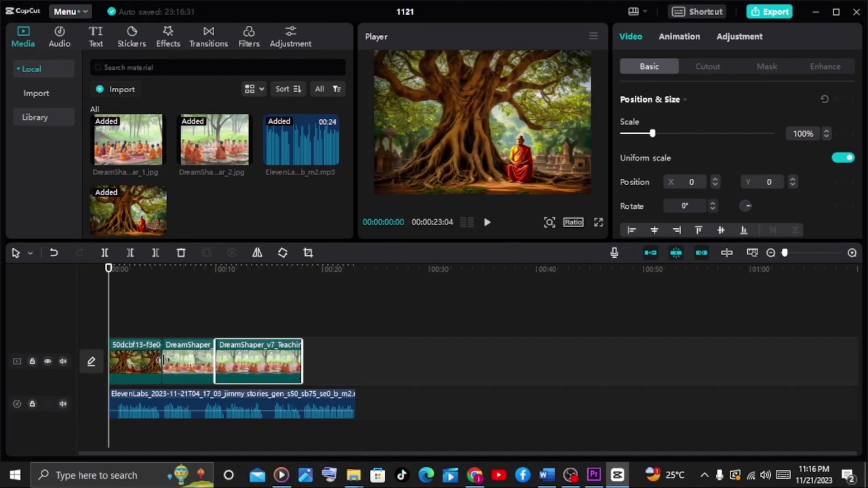
Move the other DreamShaper clip onto the main track after the second image clip
{"action": "left_click_drag", "start_coordinate": [187, 359], "coordinate": [242, 322]}
{"action": "left_click_drag", "start_coordinate": [312, 364], "coordinate": [256, 416]}
{"action": "left_click_drag", "start_coordinate": [242, 323], "coordinate": [351, 380]}
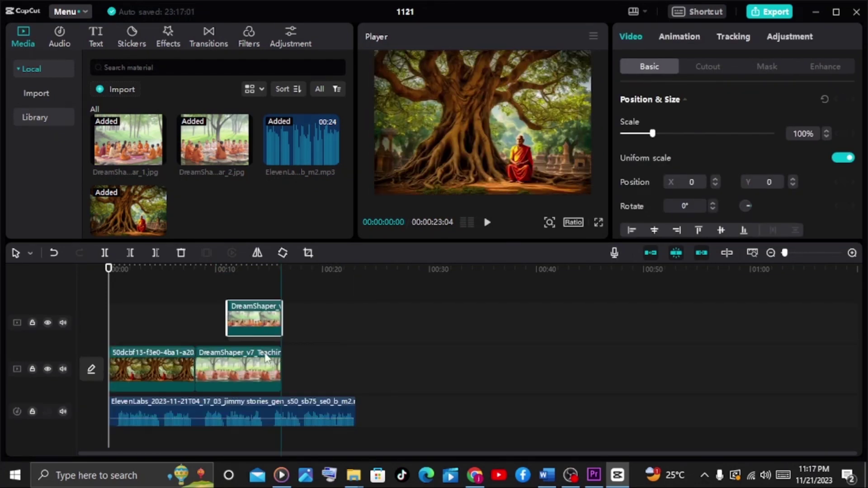
{"action": "right_click", "coordinate": [217, 372]}
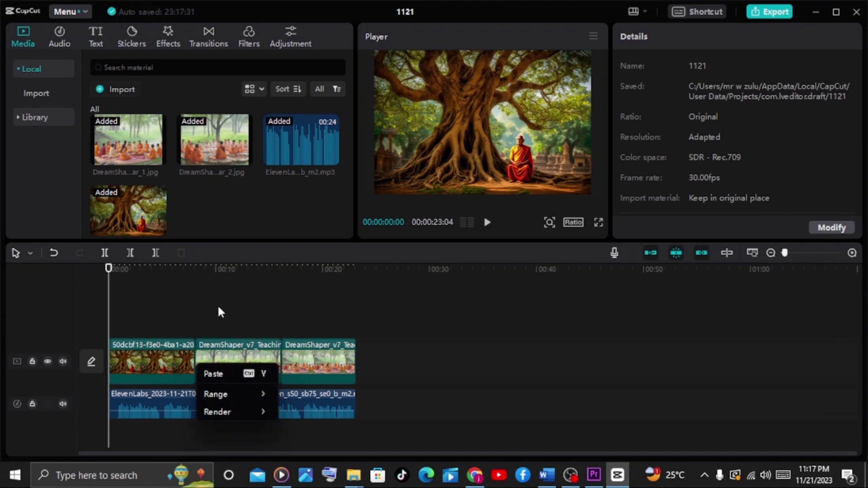
{"action": "left_click", "coordinate": [233, 312]}
{"action": "left_click", "coordinate": [234, 362]}
{"action": "left_click", "coordinate": [330, 363]}
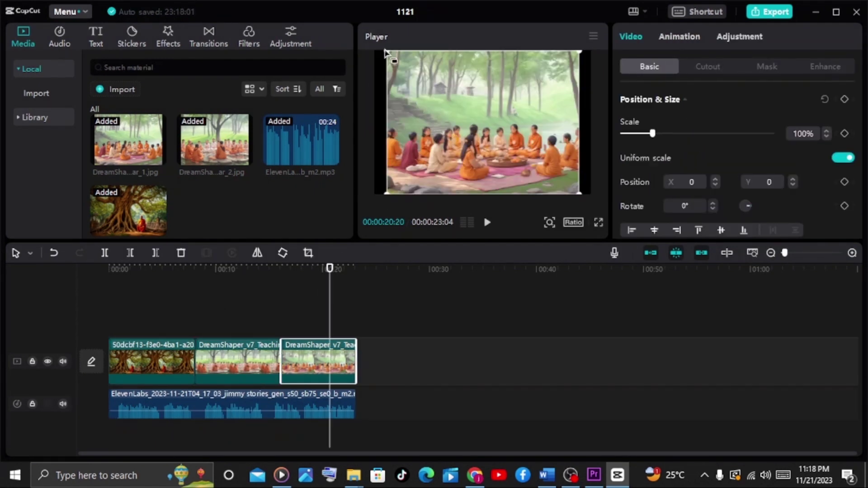
Auto-generate captions from the voiceover speech
{"action": "left_click", "coordinate": [95, 40]}
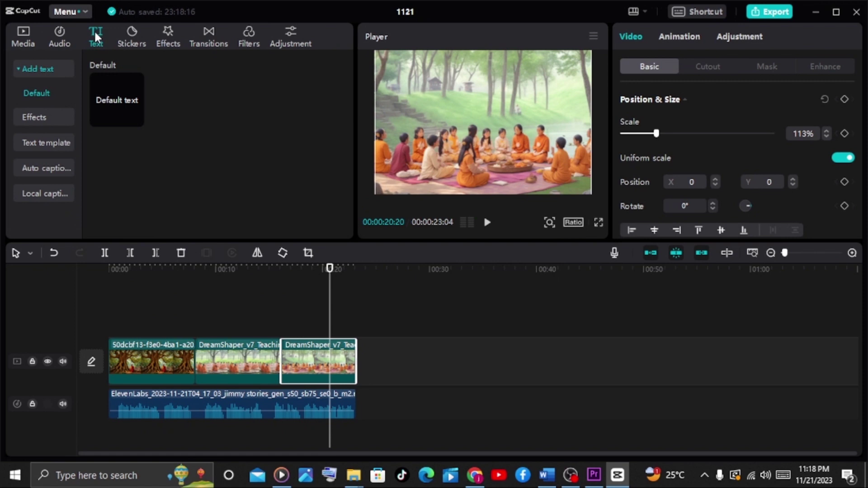
{"action": "left_click", "coordinate": [50, 170]}
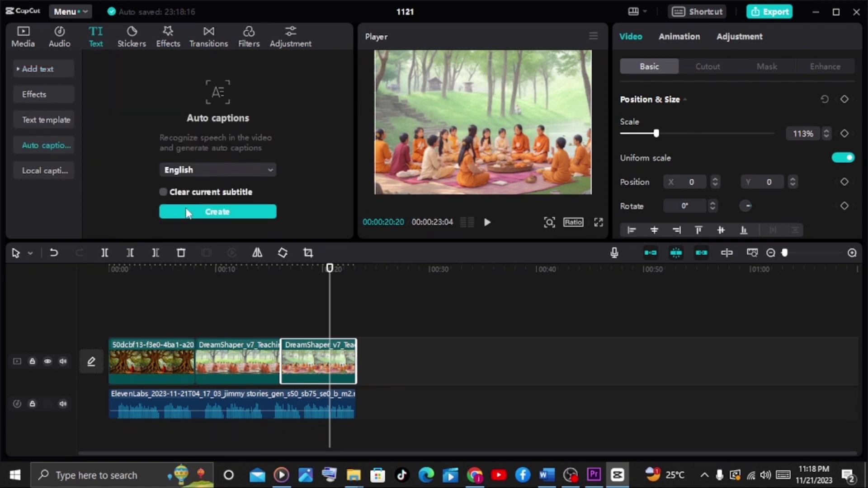
{"action": "left_click", "coordinate": [188, 212]}
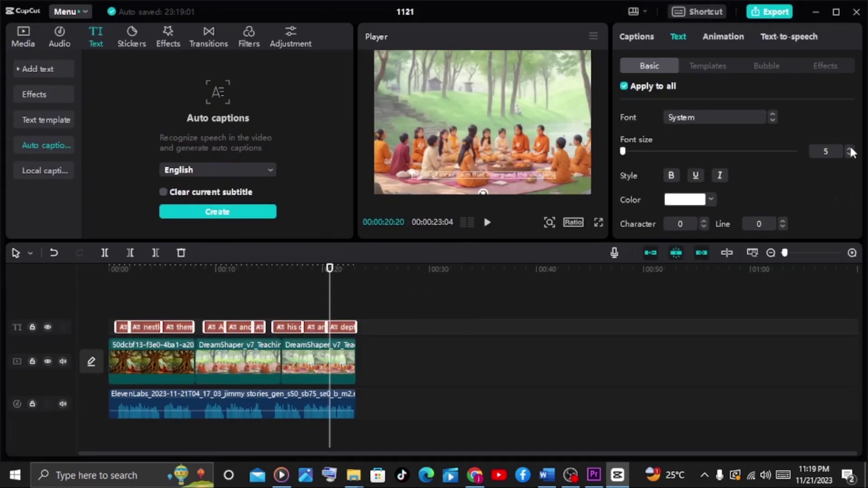
Enlarge the caption text by two steps, then bring up the editable caption list
{"action": "left_click", "coordinate": [849, 148]}
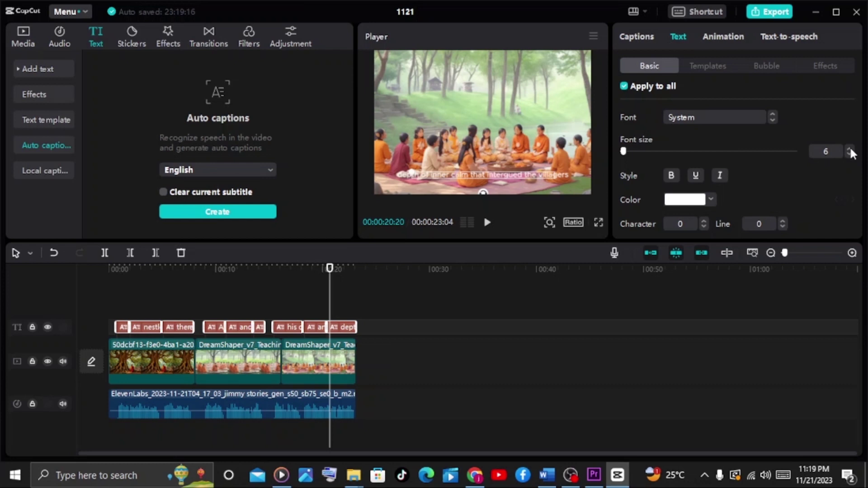
{"action": "left_click", "coordinate": [849, 148]}
{"action": "left_click", "coordinate": [720, 38]}
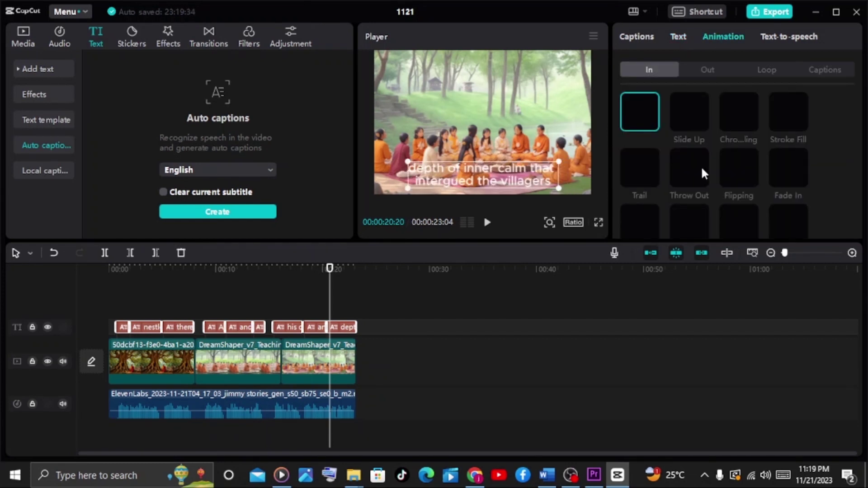
{"action": "left_click", "coordinate": [644, 39]}
Split the opening captions into phrases such as 'a wise and', 'serene man' and 'Ananda was a devout Buddhist'
{"action": "left_click", "coordinate": [684, 102]}
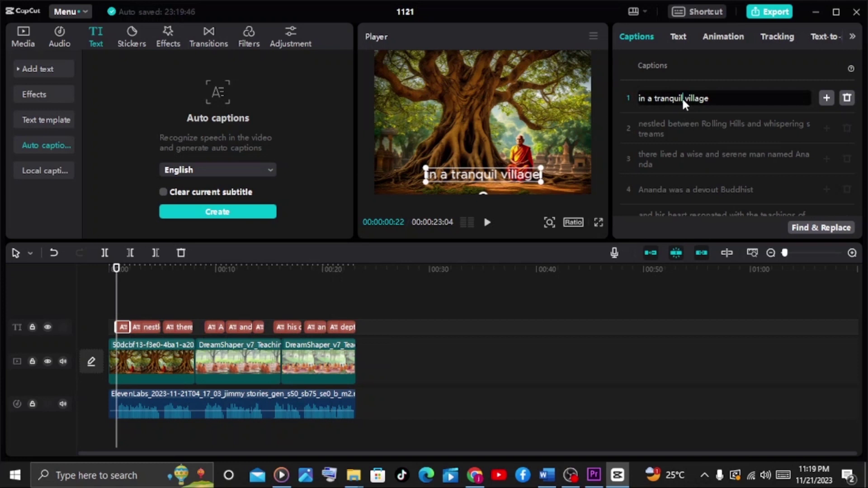
{"action": "left_click", "coordinate": [648, 102]}
{"action": "key", "text": "Return"}
{"action": "left_click", "coordinate": [698, 129]}
{"action": "key", "text": "Return"}
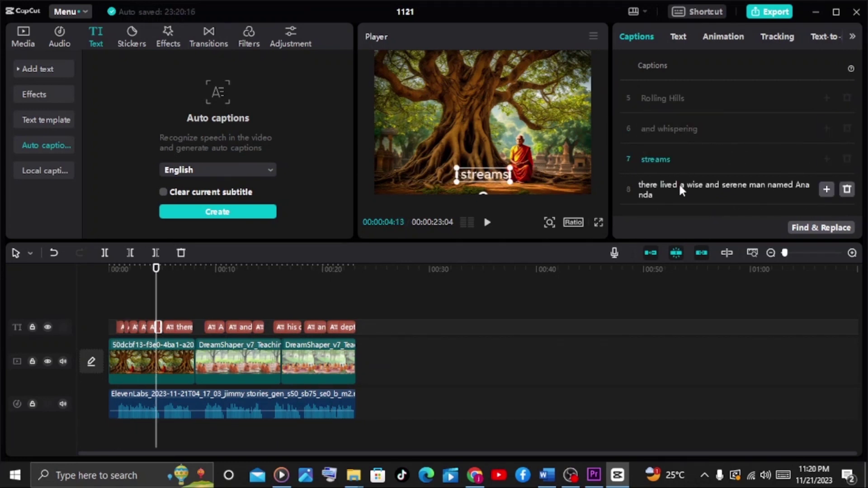
{"action": "left_click", "coordinate": [737, 188]}
{"action": "key", "text": "Return"}
{"action": "left_click", "coordinate": [681, 98]}
{"action": "key", "text": "Return"}
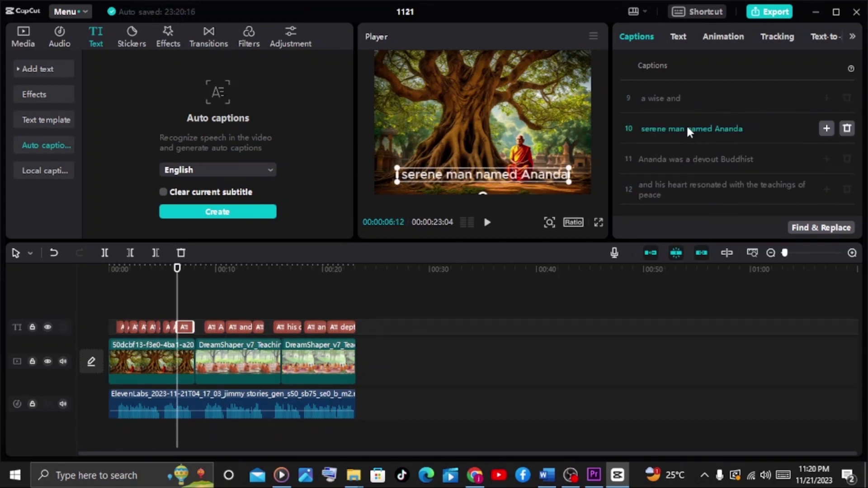
{"action": "left_click", "coordinate": [686, 128]}
{"action": "key", "text": "Return"}
{"action": "left_click", "coordinate": [668, 194]}
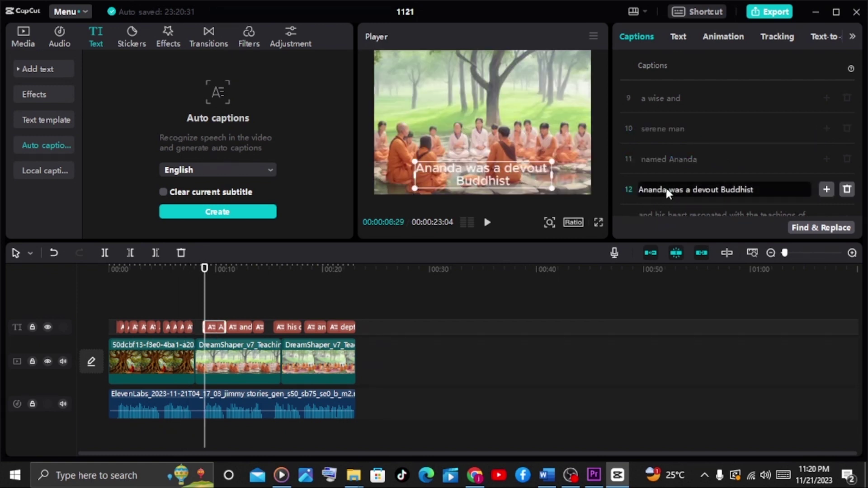
{"action": "key", "text": "Return"}
Split off 'and his heart', 'resonated with', 'of peace', 'his days' and 'were spent' as separate captions
{"action": "left_click", "coordinate": [689, 108]}
{"action": "key", "text": "Return"}
{"action": "left_click", "coordinate": [698, 140]}
{"action": "key", "text": "Return"}
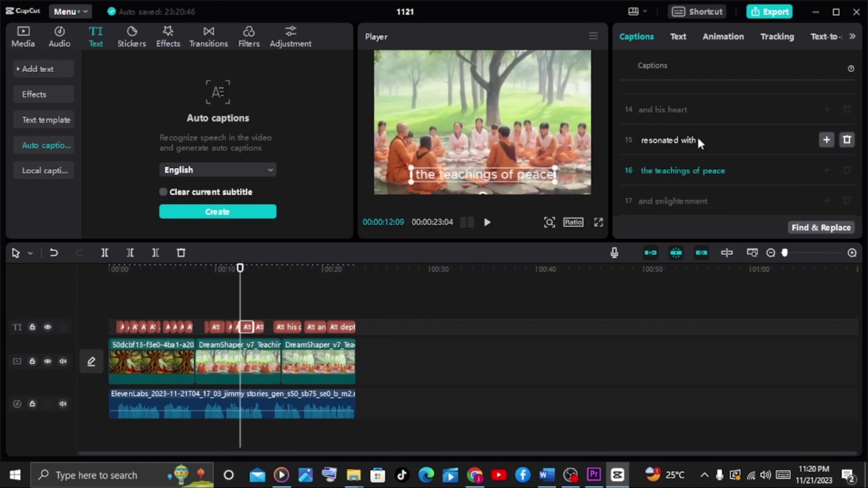
{"action": "left_click", "coordinate": [693, 174]}
{"action": "key", "text": "Return"}
{"action": "left_click", "coordinate": [669, 172]}
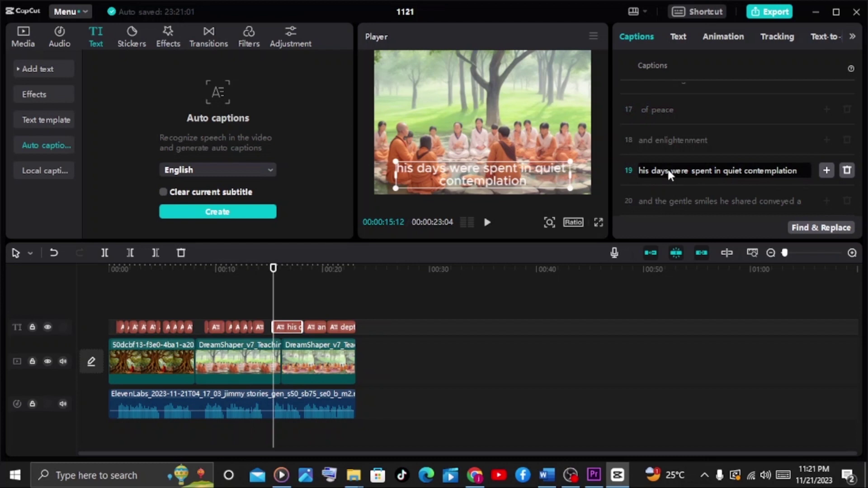
{"action": "key", "text": "Return"}
{"action": "left_click", "coordinate": [683, 173]}
{"action": "key", "text": "Return"}
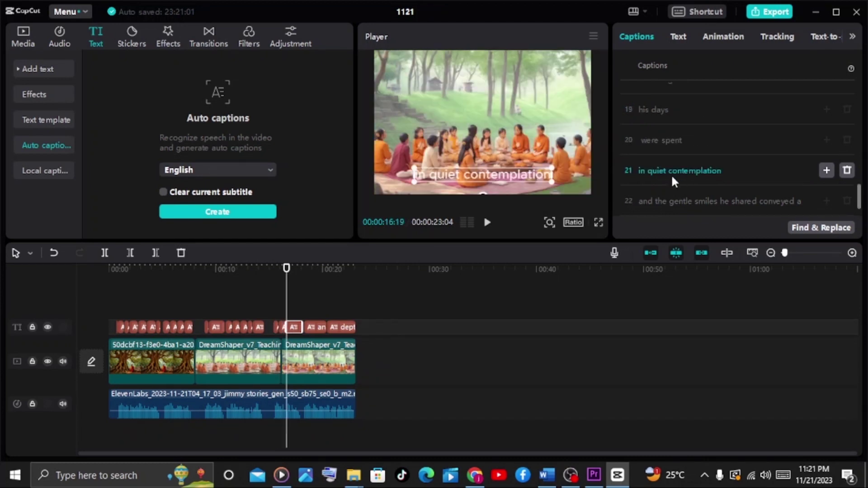
Split off 'contemplation', 'and the gentle', 'smiles he', the trailing 'a' and 'depth of inner'
{"action": "left_click", "coordinate": [674, 174]}
{"action": "key", "text": "Return"}
{"action": "left_click", "coordinate": [692, 173]}
{"action": "key", "text": "Return"}
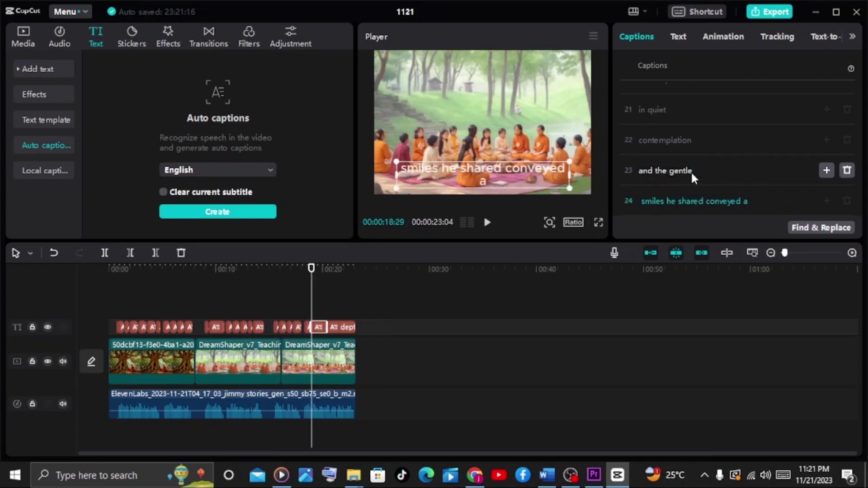
{"action": "left_click", "coordinate": [678, 202]}
{"action": "key", "text": "Return"}
{"action": "left_click", "coordinate": [707, 174]}
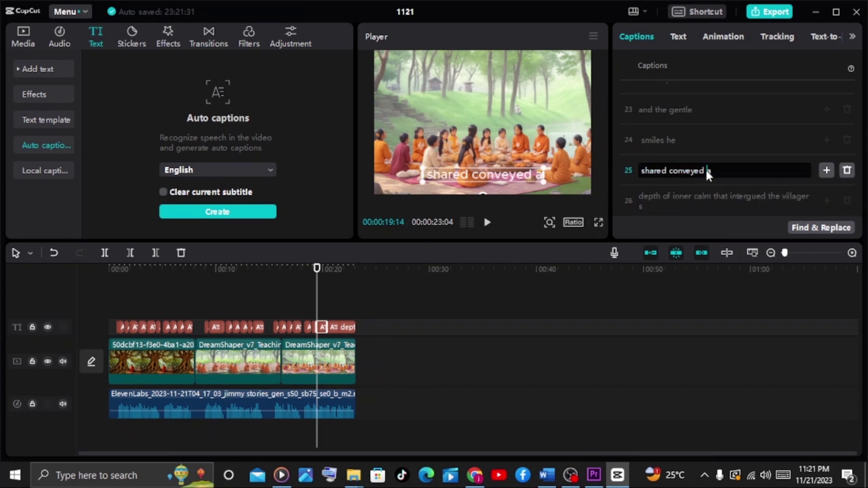
{"action": "key", "text": "Return"}
{"action": "left_click", "coordinate": [691, 196]}
{"action": "key", "text": "Return"}
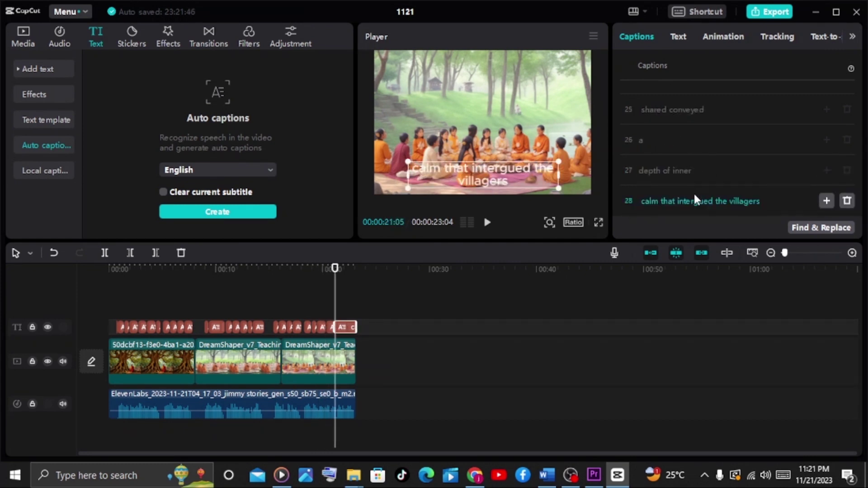
{"action": "scroll", "coordinate": [695, 198], "scroll_direction": "up", "scroll_amount": 3}
{"action": "scroll", "coordinate": [742, 170], "scroll_direction": "up", "scroll_amount": 10}
{"action": "scroll", "coordinate": [743, 167], "scroll_direction": "up", "scroll_amount": 5}
Enlarge the captions and apply the yellow preset style
{"action": "left_click", "coordinate": [661, 98]}
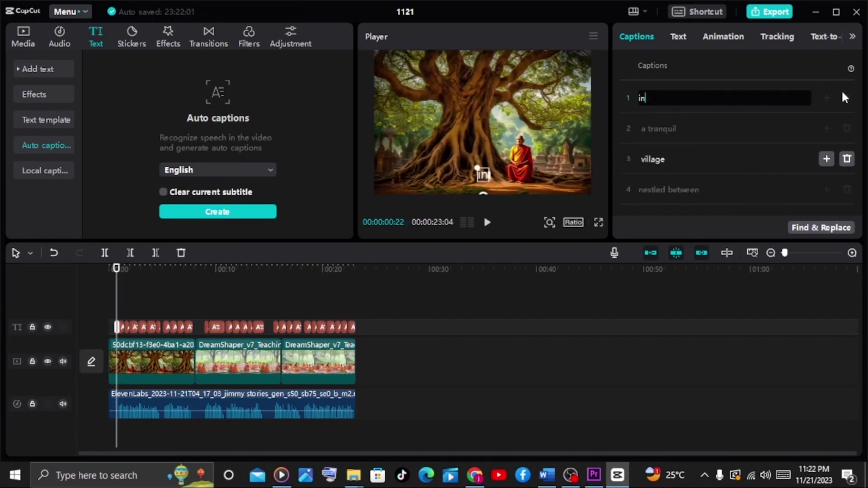
{"action": "left_click", "coordinate": [679, 37]}
{"action": "left_click", "coordinate": [853, 199]}
{"action": "scroll", "coordinate": [780, 201], "scroll_direction": "down", "scroll_amount": 2}
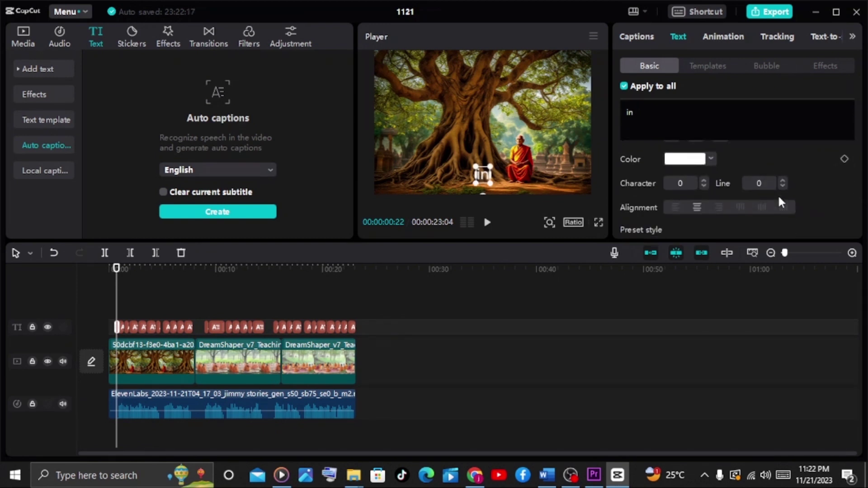
{"action": "scroll", "coordinate": [781, 201], "scroll_direction": "down", "scroll_amount": 2}
{"action": "left_click", "coordinate": [734, 154]}
{"action": "scroll", "coordinate": [734, 162], "scroll_direction": "down", "scroll_amount": 2}
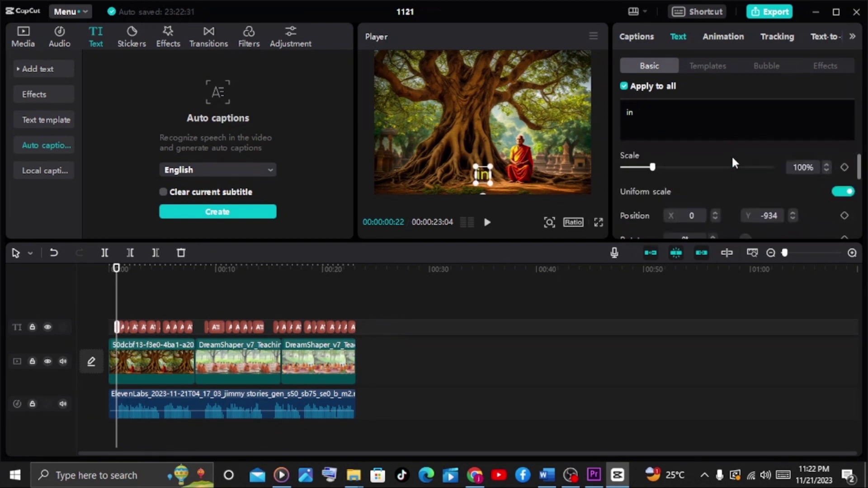
{"action": "scroll", "coordinate": [735, 162], "scroll_direction": "down", "scroll_amount": 1}
{"action": "scroll", "coordinate": [735, 163], "scroll_direction": "down", "scroll_amount": 1}
{"action": "scroll", "coordinate": [734, 163], "scroll_direction": "down", "scroll_amount": 1}
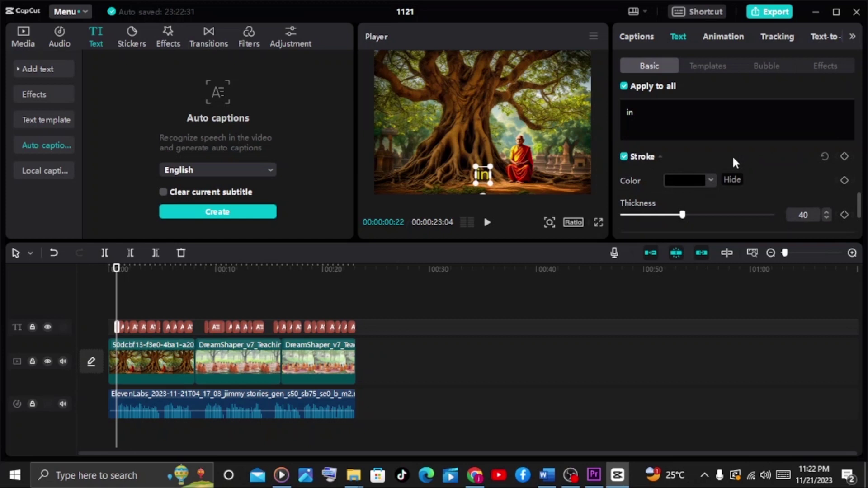
Give the captions the Trail entrance animation, undoing an accidental motion-tracking change
{"action": "left_click", "coordinate": [734, 38]}
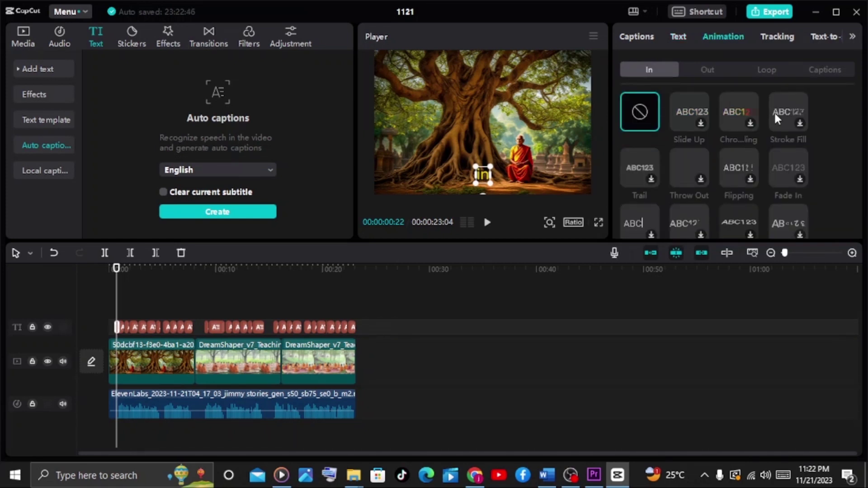
{"action": "left_click", "coordinate": [639, 173]}
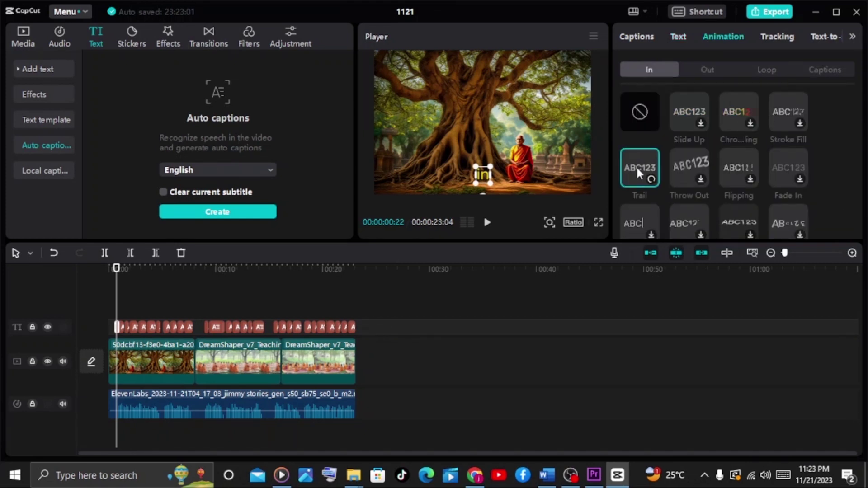
{"action": "left_click", "coordinate": [777, 37]}
{"action": "left_click", "coordinate": [690, 105]}
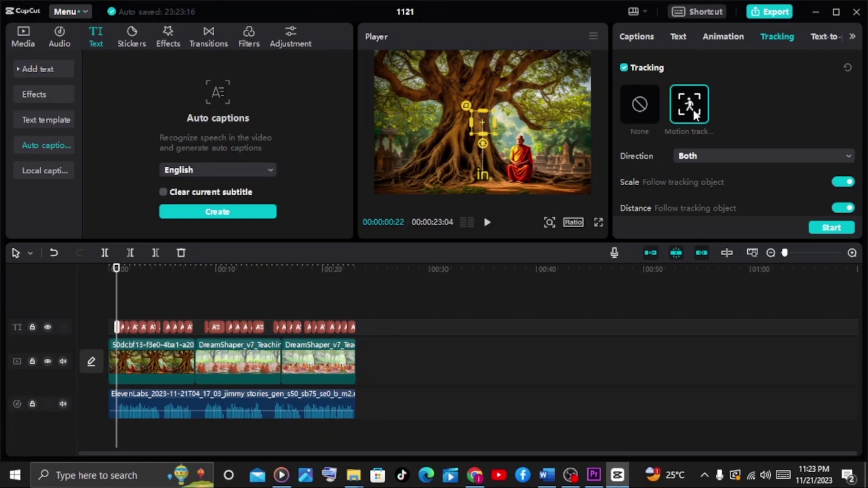
{"action": "key", "text": "ctrl+z"}
{"action": "left_click", "coordinate": [650, 40]}
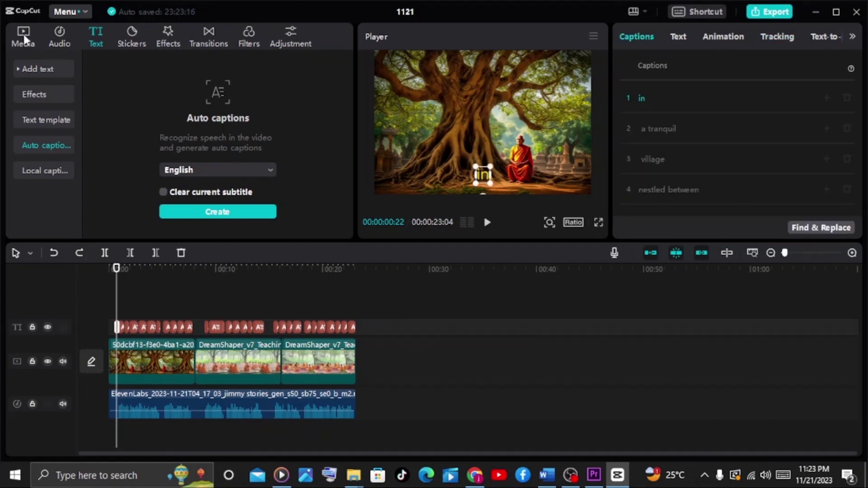
Bring up the Export settings, then select 'Discover Inner Peace' in the browser story chat
{"action": "left_click", "coordinate": [773, 13]}
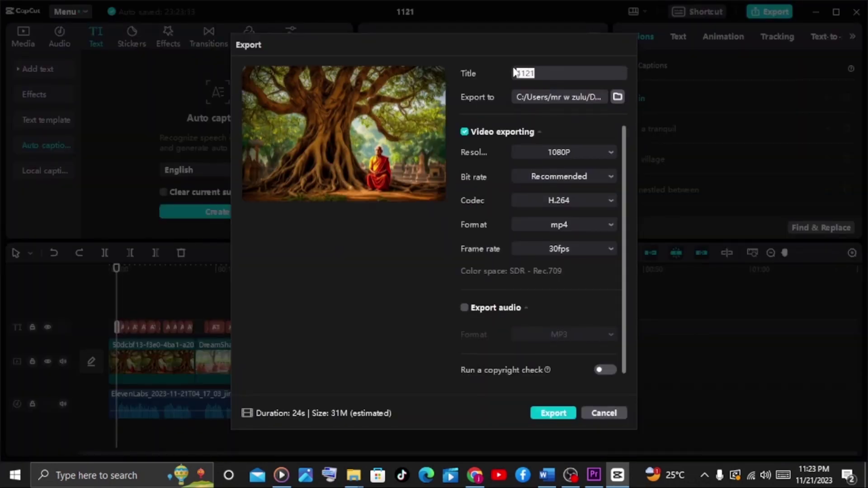
{"action": "left_click", "coordinate": [475, 475]}
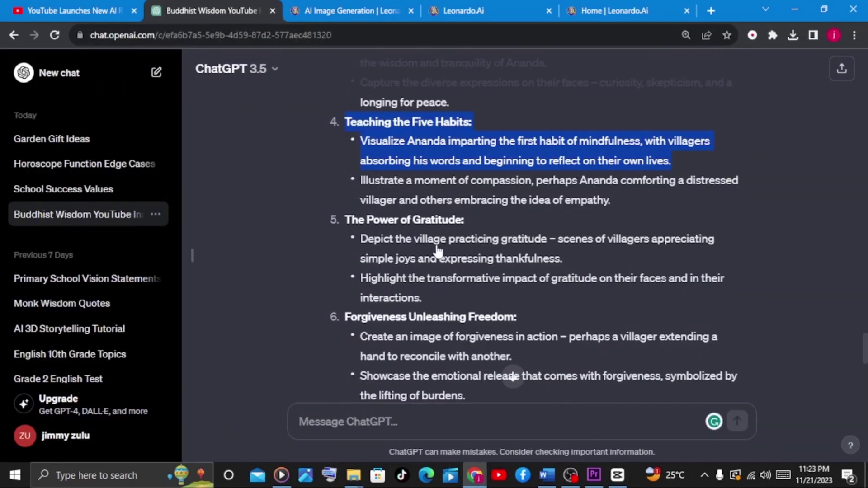
{"action": "scroll", "coordinate": [439, 250], "scroll_direction": "up", "scroll_amount": 10}
{"action": "left_click_drag", "start_coordinate": [321, 278], "coordinate": [431, 273]}
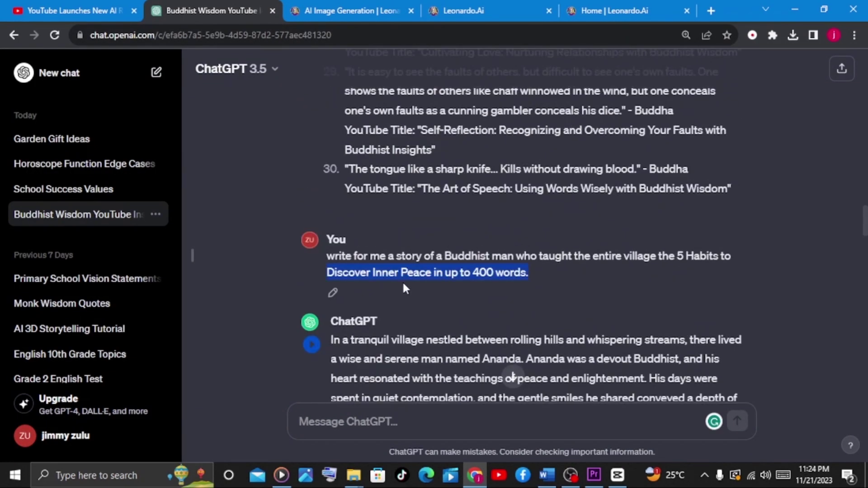
{"action": "right_click", "coordinate": [427, 273]}
{"action": "left_click", "coordinate": [441, 278]}
{"action": "left_click", "coordinate": [617, 475]}
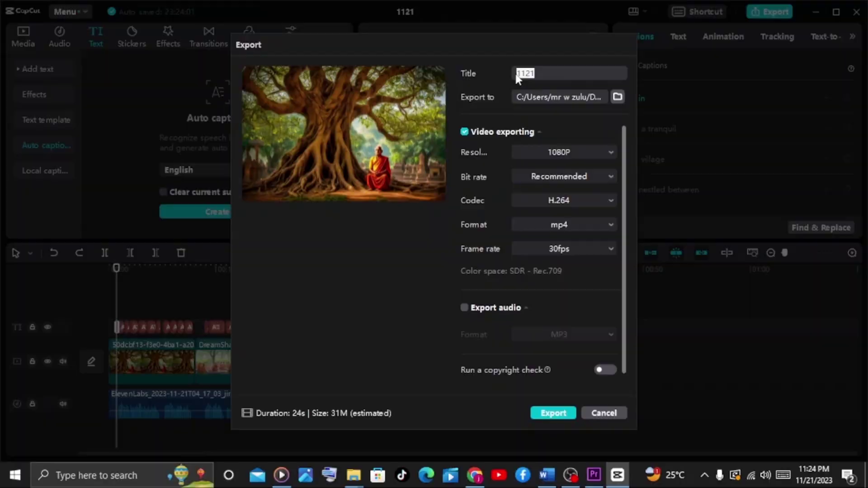